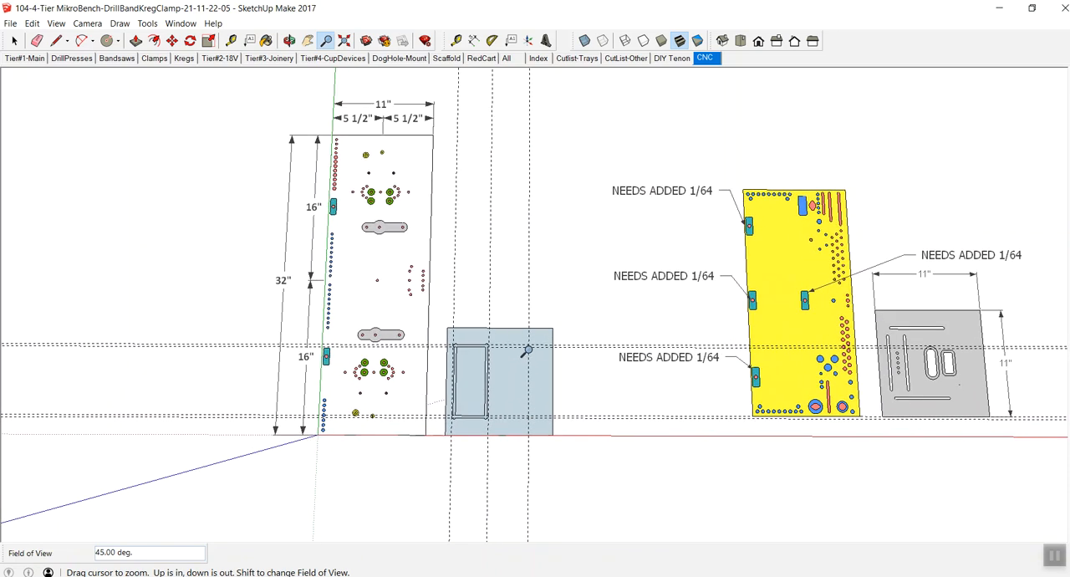
# - Examine the CNC panel layouts and the single tray outline with guides on the blue panel
pyautogui.moveTo(573, 348); pyautogui.dragTo(592, 564)
pyautogui.moveTo(553, 197); pyautogui.dragTo(554, 359)
pyautogui.moveTo(594, 234); pyautogui.dragTo(563, 462)
pyautogui.moveTo(566, 378); pyautogui.dragTo(524, 422)
pyautogui.moveTo(500, 471); pyautogui.dragTo(571, 117)
pyautogui.moveTo(530, 309); pyautogui.dragTo(608, 150)
pyautogui.moveTo(611, 366); pyautogui.dragTo(607, 285)
pyautogui.moveTo(602, 343); pyautogui.dragTo(597, 384)
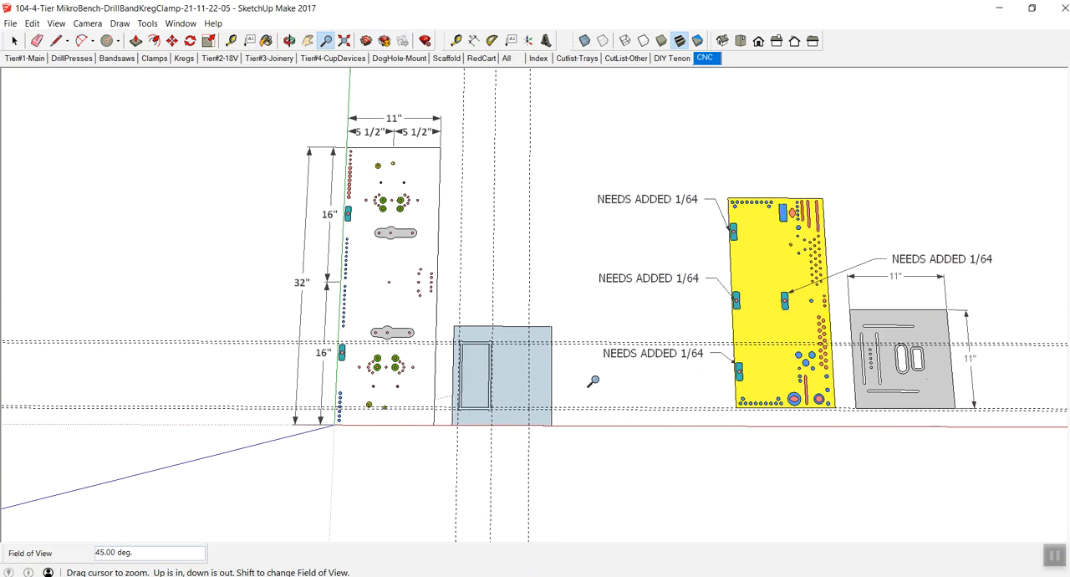
pyautogui.press('space')
pyautogui.click(514, 372)
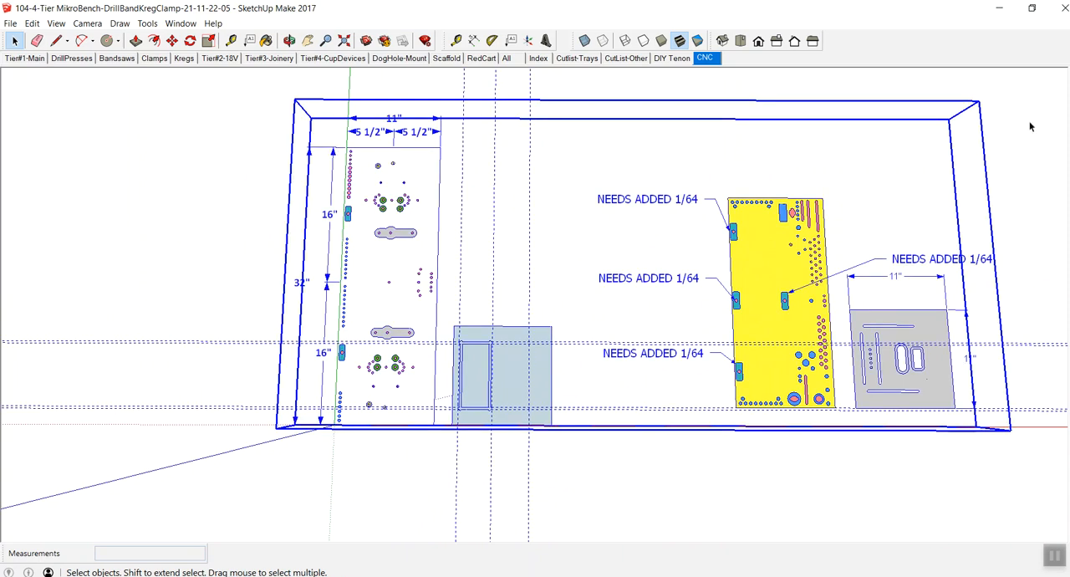
pyautogui.press('z')
pyautogui.moveTo(466, 374); pyautogui.dragTo(459, 351)
pyautogui.press('h')
pyautogui.moveTo(580, 353); pyautogui.dragTo(487, 376)
pyautogui.press('space')
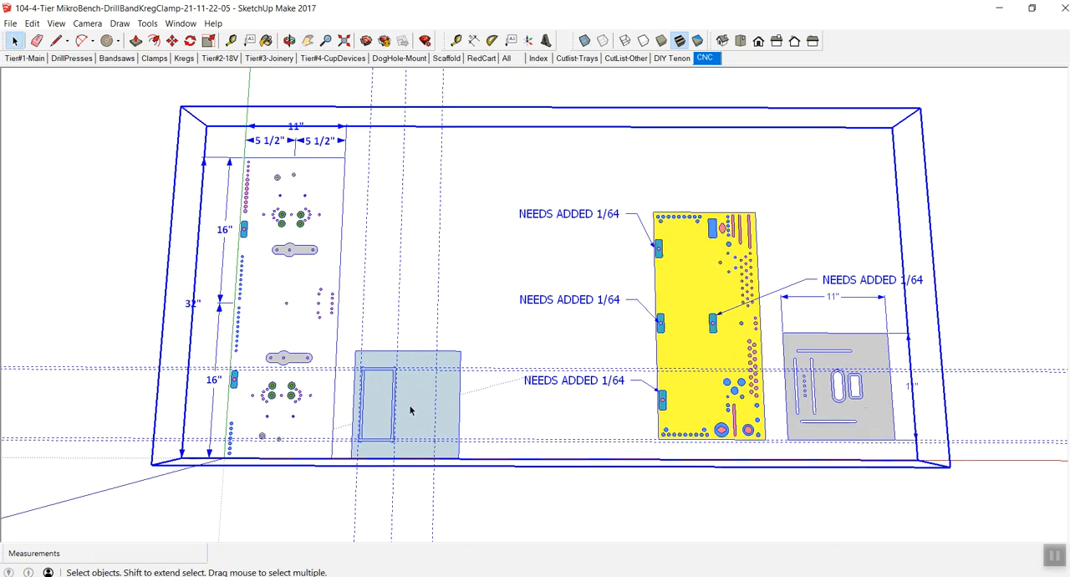
pyautogui.click(460, 326)
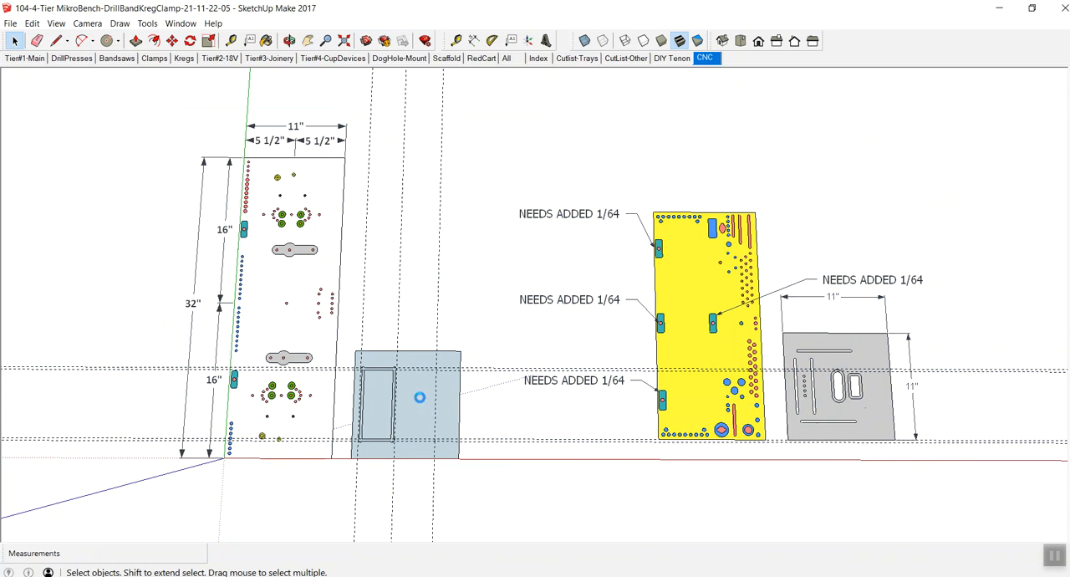
# - Open the layout group for editing and unhide the two tray frames on the blue panel
pyautogui.doubleClick(422, 399)
pyautogui.click(421, 399)
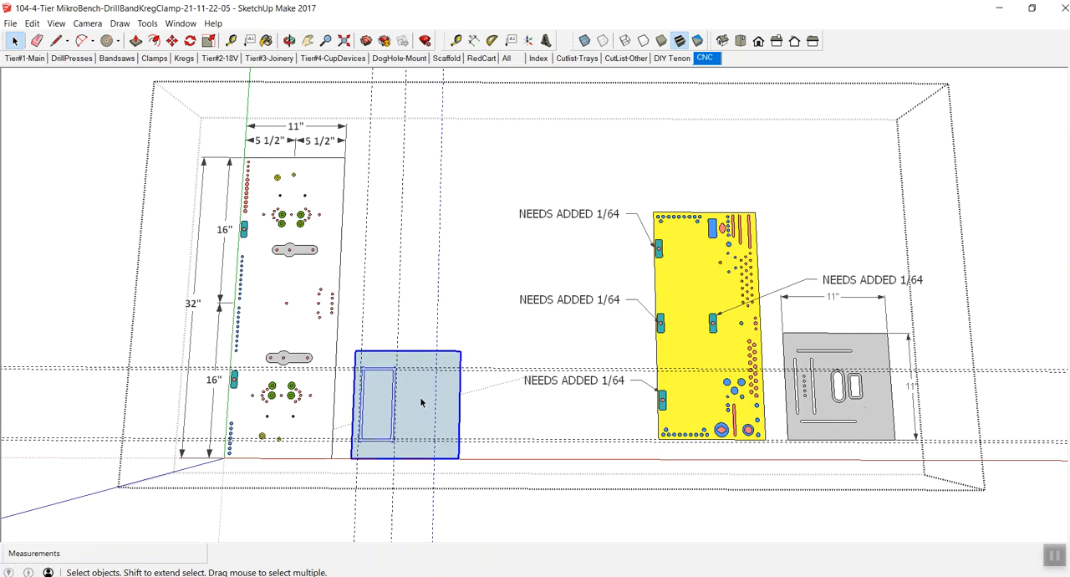
pyautogui.scroll(2, 415, 428)
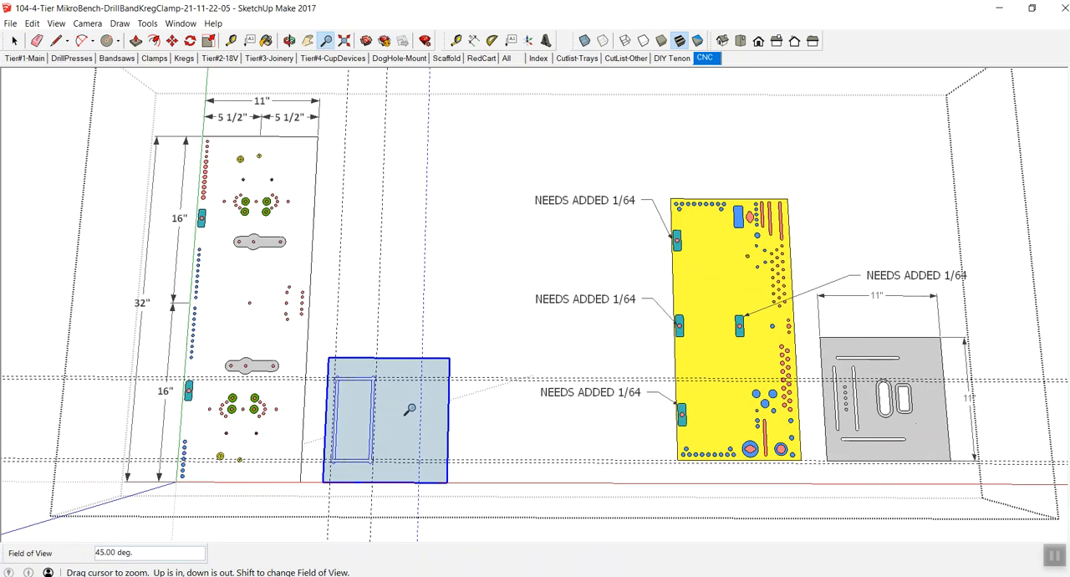
pyautogui.keyDown('shift'); pyautogui.moveTo(394, 418); pyautogui.dragTo(433, 319, button='middle'); pyautogui.keyUp('shift')
pyautogui.click(32, 24)
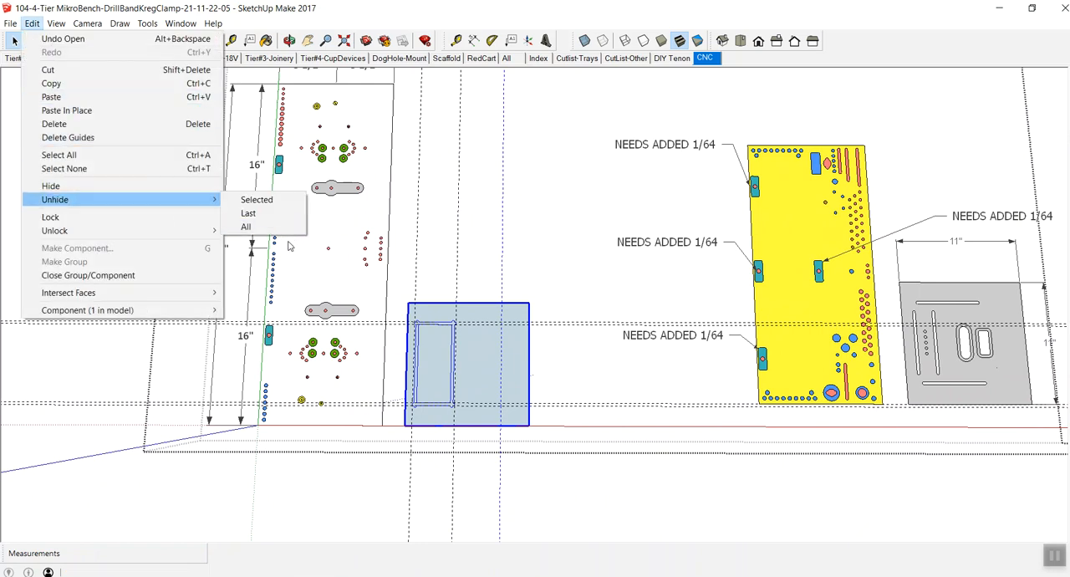
pyautogui.moveTo(155, 200)
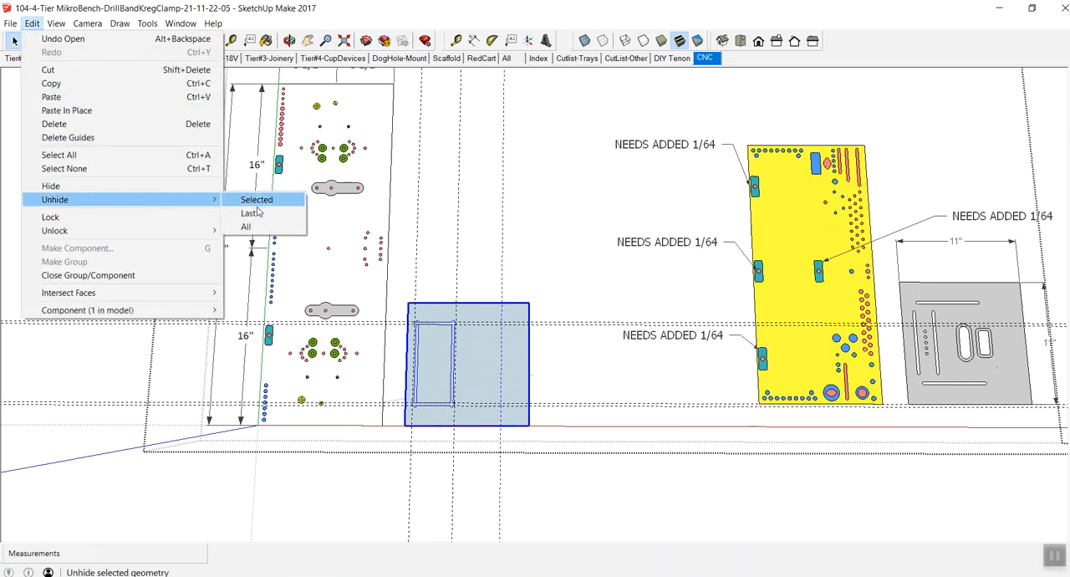
pyautogui.click(256, 201)
pyautogui.click(567, 377)
# - Select both tray frames standing on the blue panel and hide them
pyautogui.moveTo(540, 422); pyautogui.dragTo(484, 340, button='middle')
pyautogui.scroll(2, 484, 341)
pyautogui.scroll(4, 484, 340)
pyautogui.keyDown('shift'); pyautogui.moveTo(432, 398); pyautogui.dragTo(540, 345, button='middle'); pyautogui.keyUp('shift')
pyautogui.scroll(5, 468, 378)
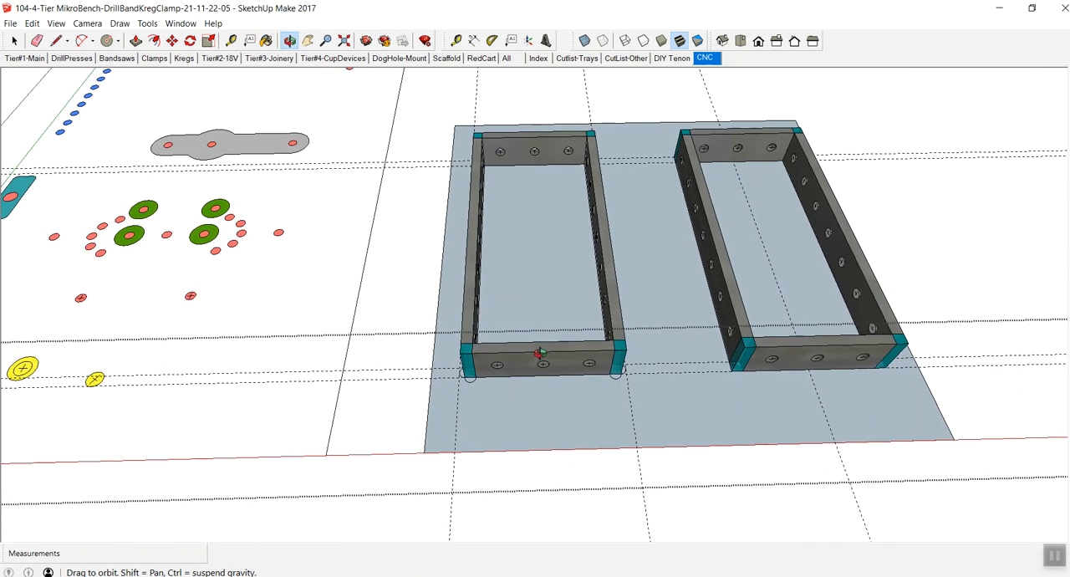
pyautogui.scroll(3, 540, 356)
pyautogui.moveTo(557, 361)
pyautogui.keyDown('shift'); pyautogui.mouseDown(button='middle')
pyautogui.moveTo(487, 364)
pyautogui.moveTo(466, 346)
pyautogui.moveTo(484, 410)
pyautogui.moveTo(457, 361)
pyautogui.moveTo(475, 318)
pyautogui.moveTo(511, 312)
pyautogui.moveTo(564, 361)
pyautogui.moveTo(557, 369)
pyautogui.moveTo(418, 377)
pyautogui.moveTo(509, 375)
pyautogui.moveTo(518, 392)
pyautogui.moveTo(513, 377)
pyautogui.moveTo(380, 371)
pyautogui.mouseUp(button='middle'); pyautogui.keyUp('shift')
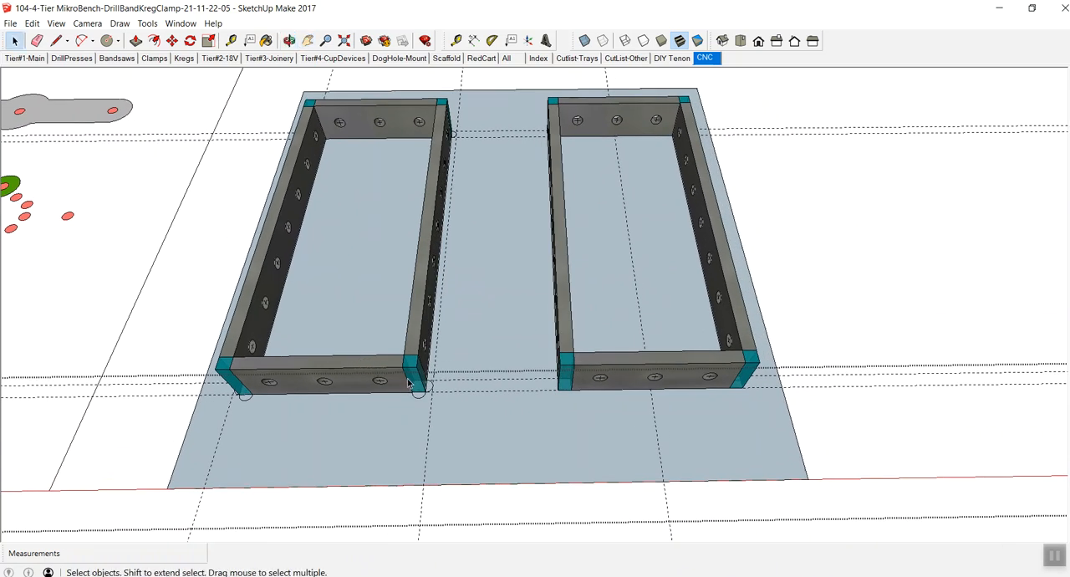
pyautogui.click(409, 366)
pyautogui.keyDown('shift'); pyautogui.click(562, 374); pyautogui.keyUp('shift')
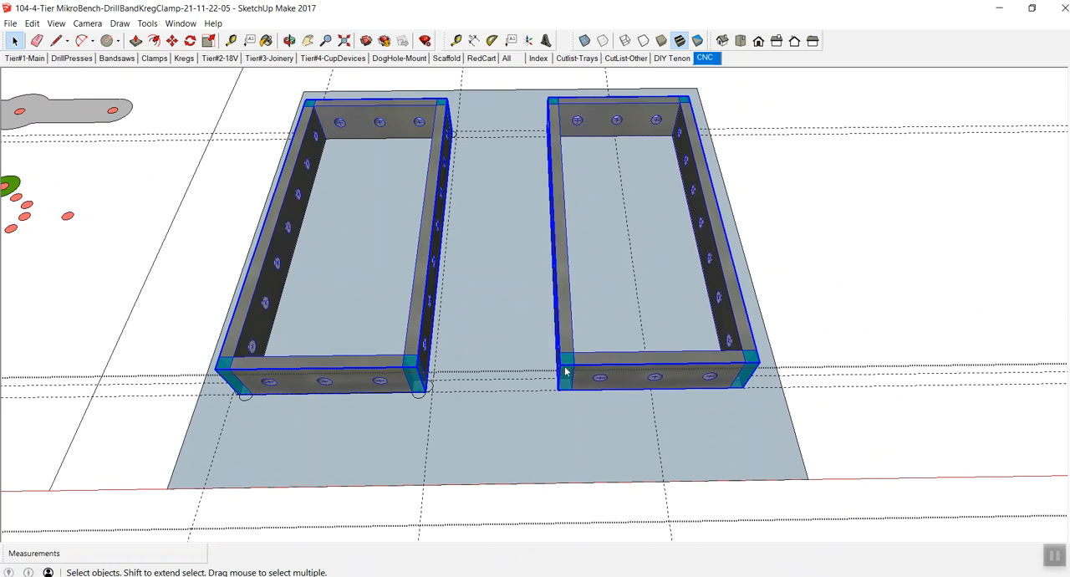
pyautogui.rightClick(565, 371)
pyautogui.click(589, 401)
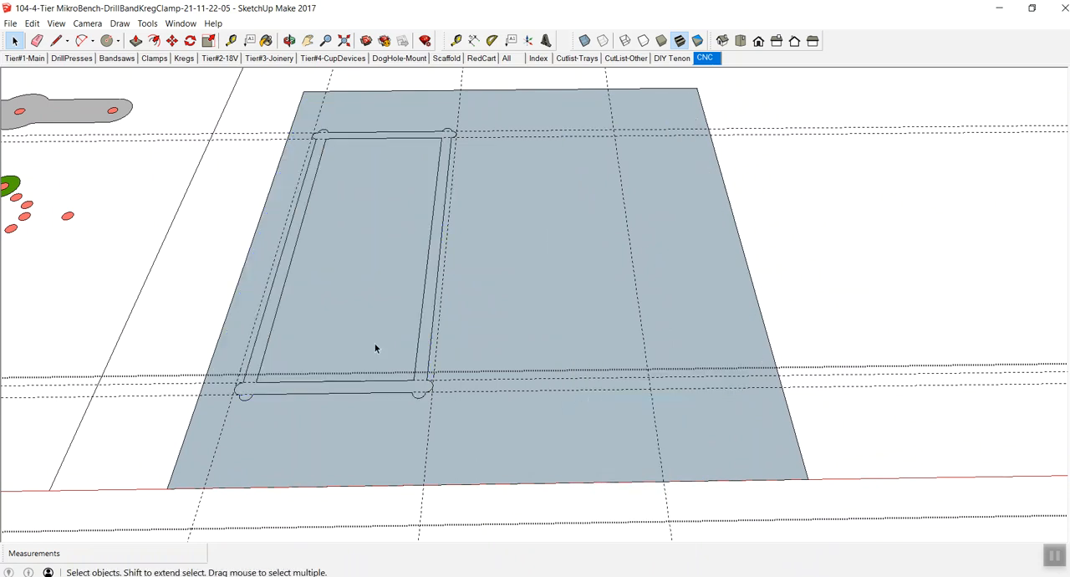
# - Inside the blue panel's group, copy the complete tray outline along the red axis, centring it on the empty half's vertical guide
pyautogui.keyDown('shift'); pyautogui.moveTo(326, 329); pyautogui.dragTo(597, 370, button='middle'); pyautogui.keyUp('shift')
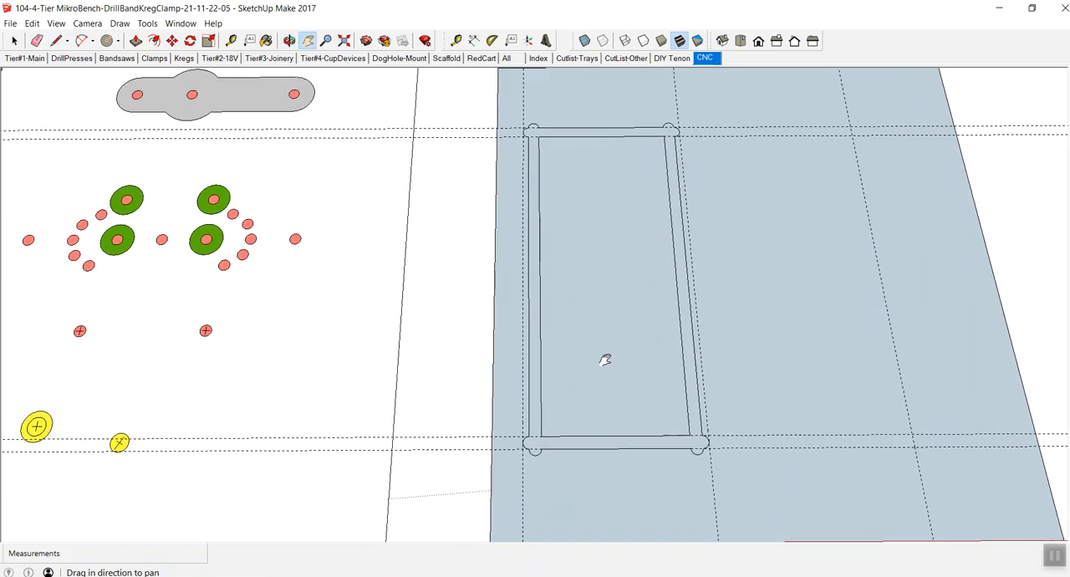
pyautogui.press('space')
pyautogui.tripleClick(577, 95)
pyautogui.moveTo(510, 96); pyautogui.dragTo(731, 473)
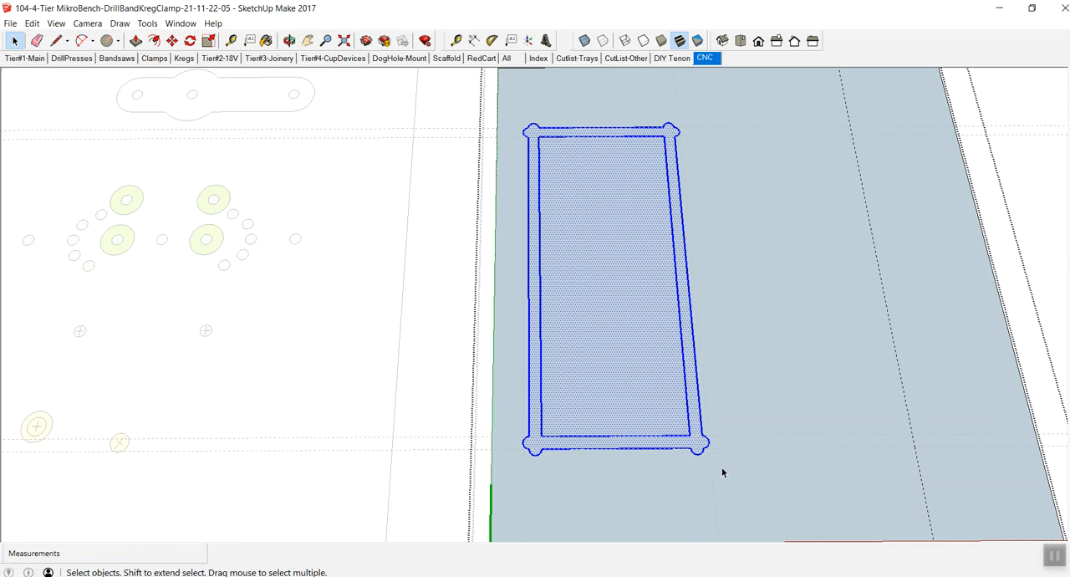
pyautogui.press('m')
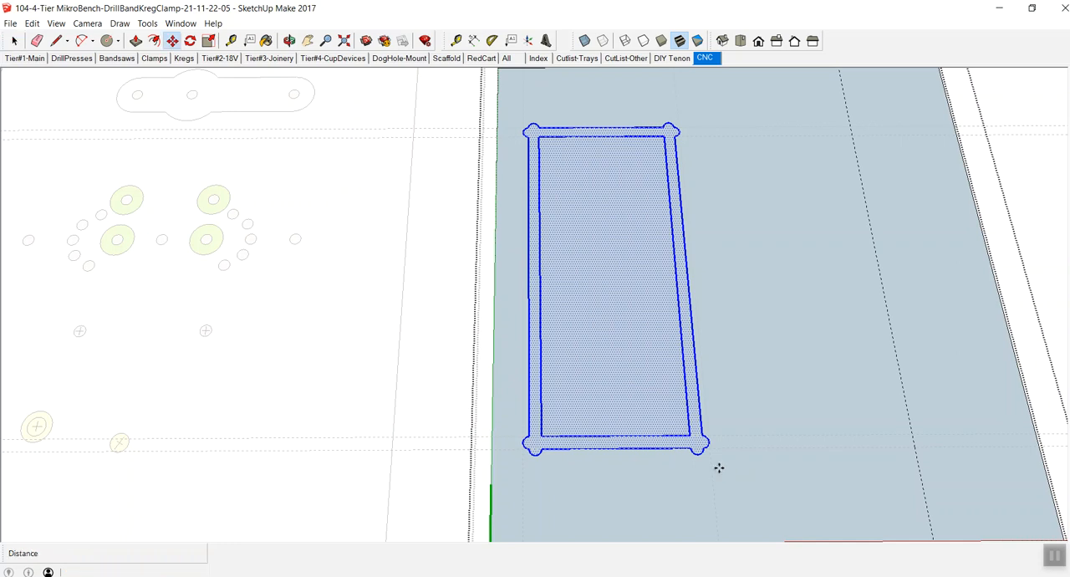
pyautogui.click(616, 449)
pyautogui.press('ctrl')
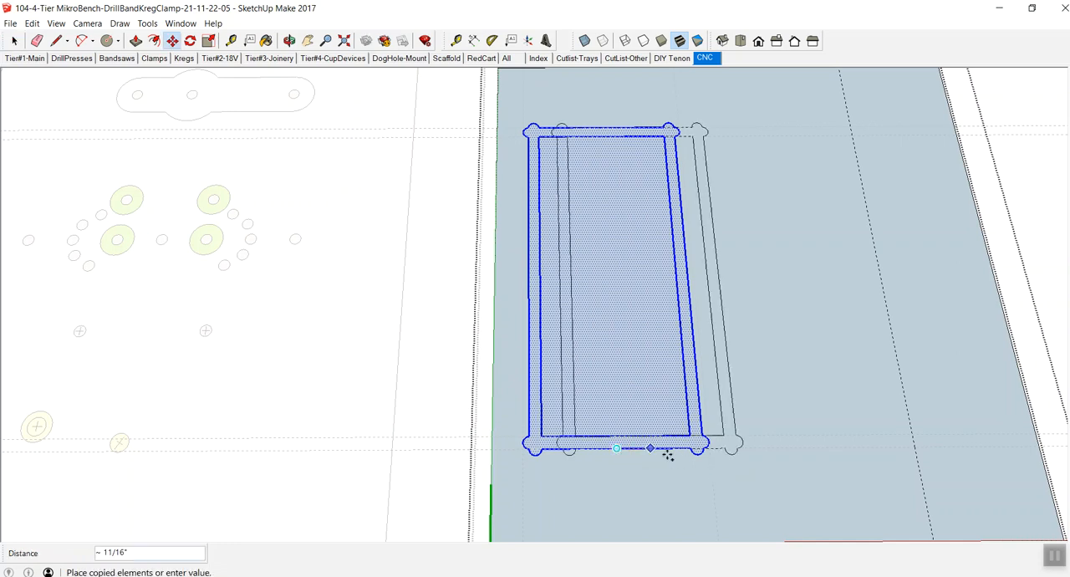
pyautogui.click(915, 448)
# - Close the blue panel's group and delete all guides from the model
pyautogui.press('h')
pyautogui.moveTo(914, 444); pyautogui.dragTo(599, 401)
pyautogui.press('space')
pyautogui.press('z')
pyautogui.moveTo(559, 333); pyautogui.dragTo(533, 397)
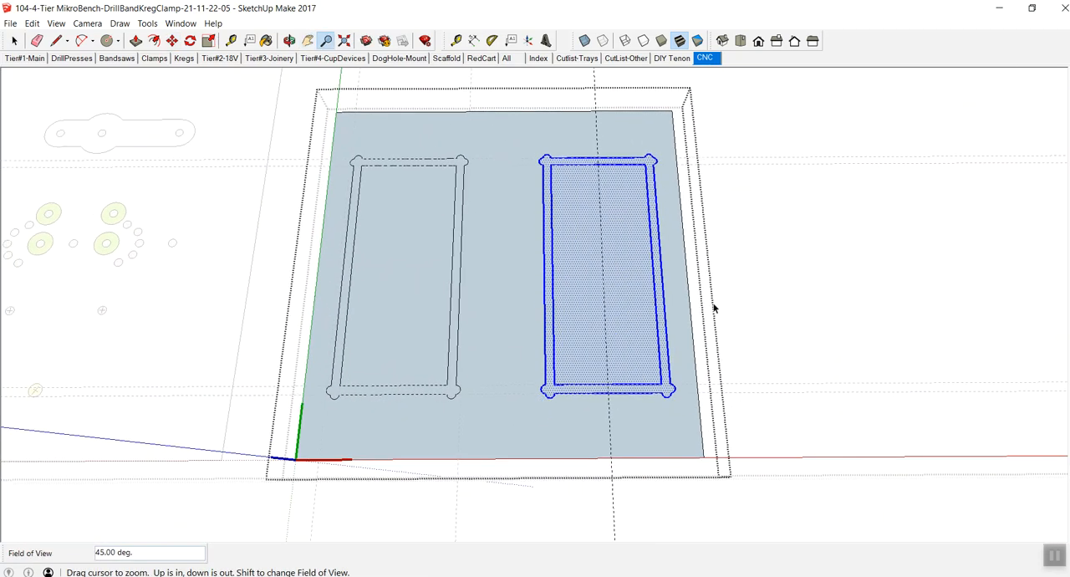
pyautogui.press('space')
pyautogui.click(731, 292)
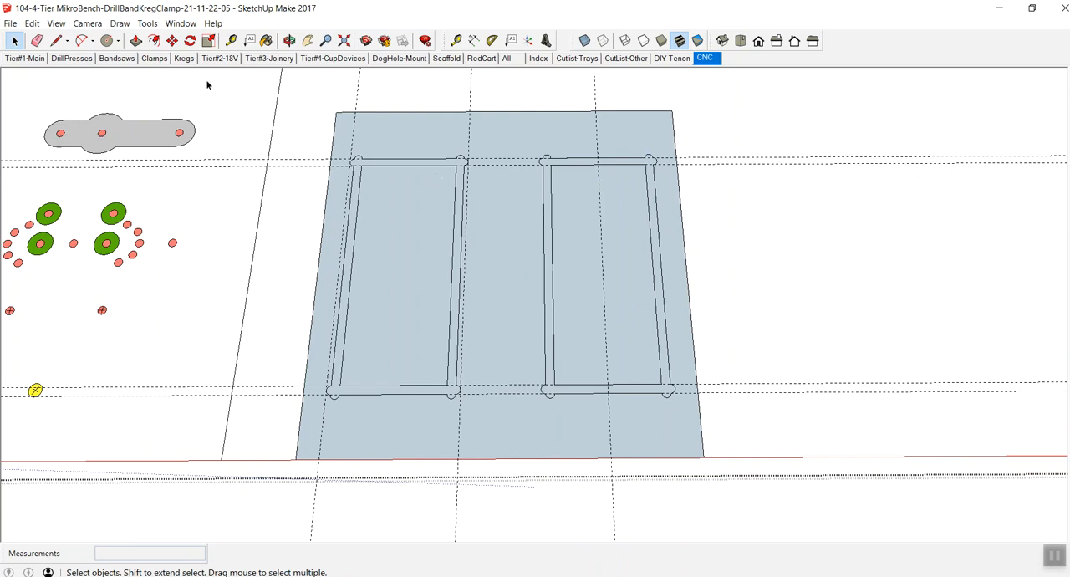
pyautogui.click(32, 22)
pyautogui.click(55, 139)
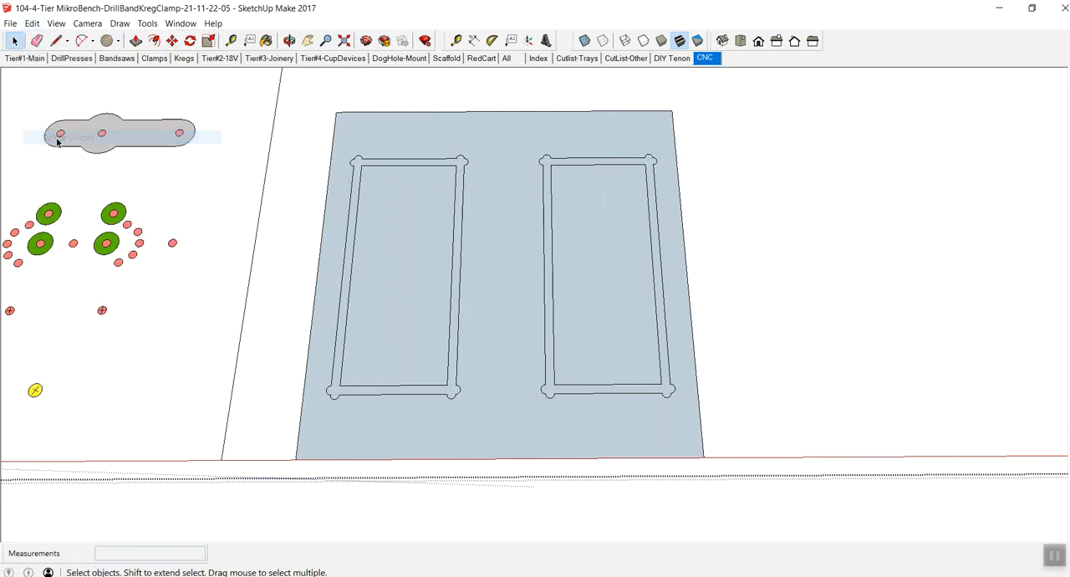
# - Return to the CNC scene, hide the 32" white panel, the yellow panel and the gray panel, and close the layout group
pyautogui.click(702, 62)
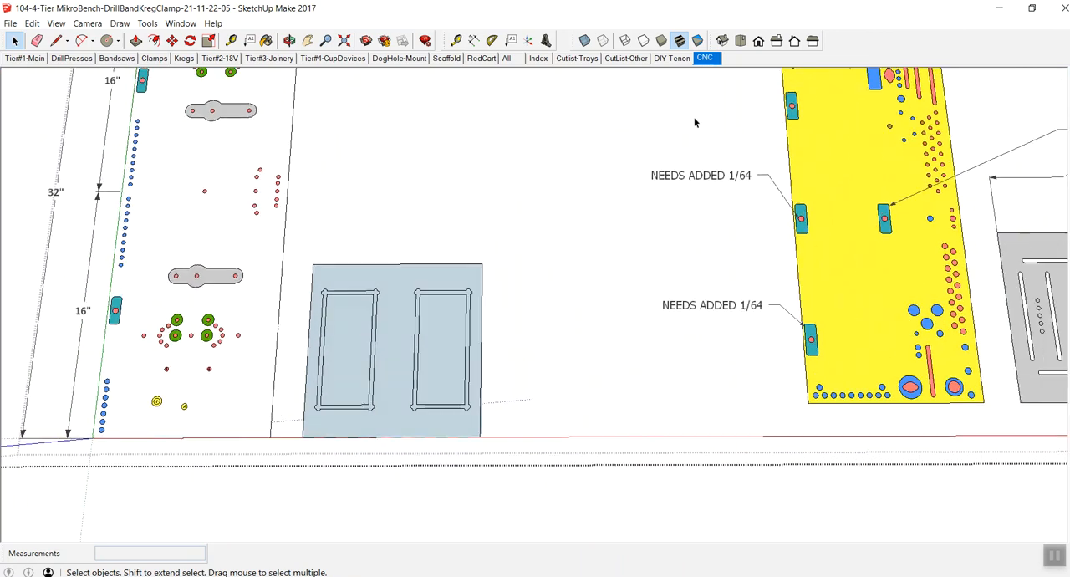
pyautogui.click(270, 221)
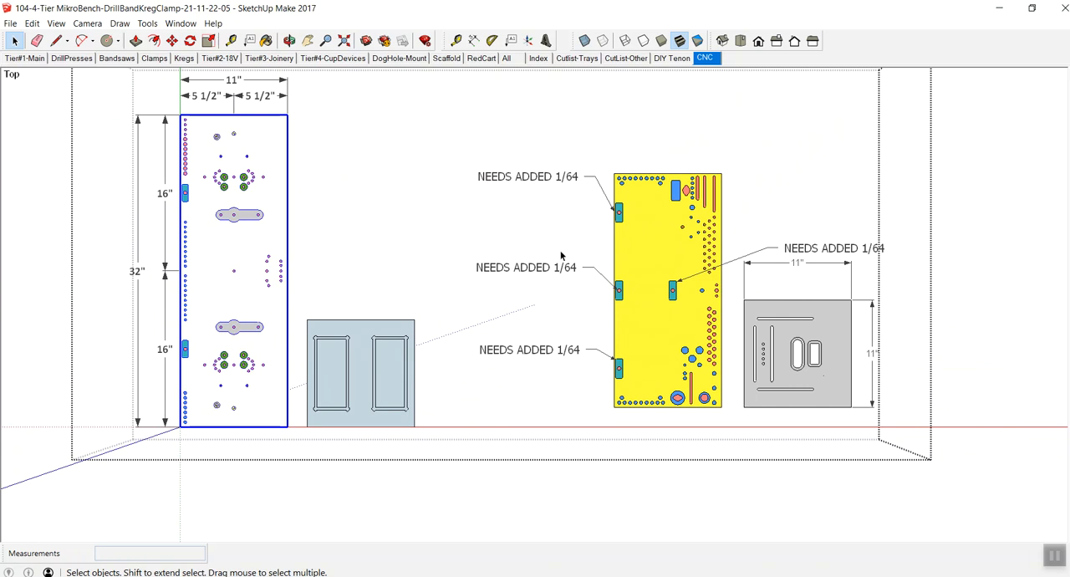
pyautogui.keyDown('shift'); pyautogui.click(631, 240); pyautogui.keyUp('shift')
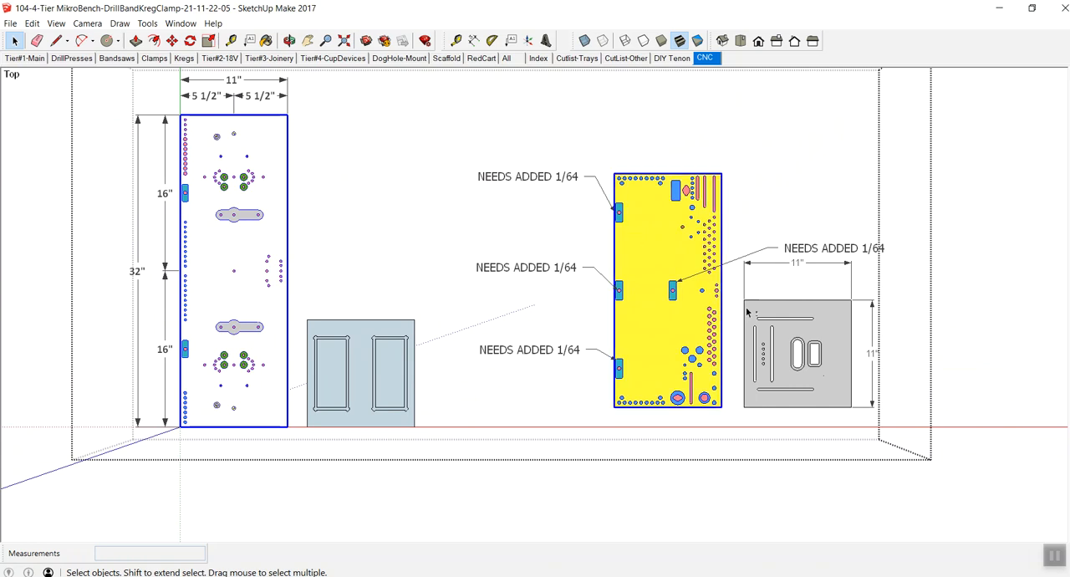
pyautogui.keyDown('shift'); pyautogui.click(807, 339); pyautogui.keyUp('shift')
pyautogui.rightClick(808, 339)
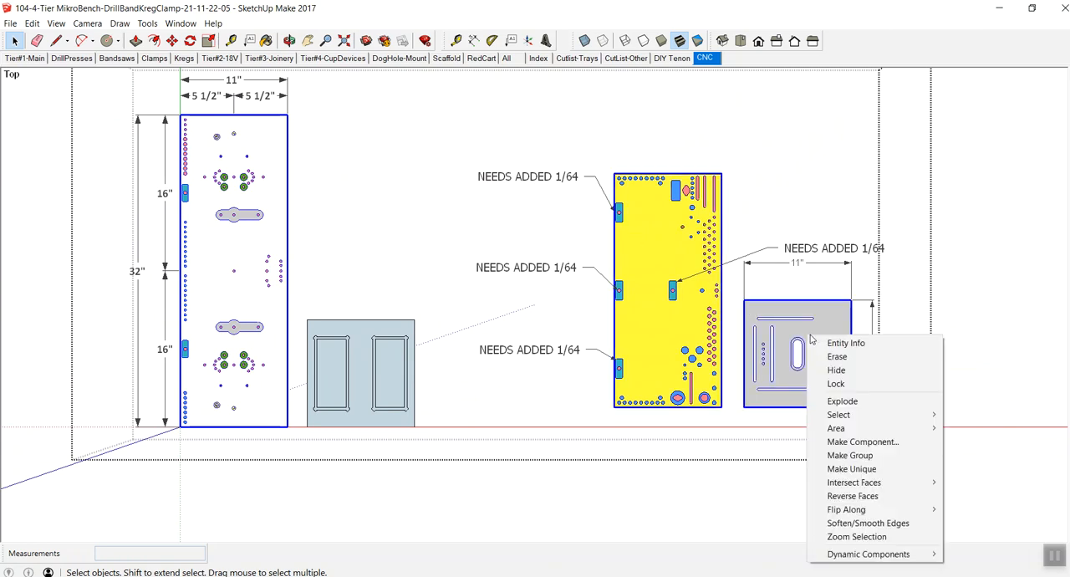
pyautogui.click(839, 369)
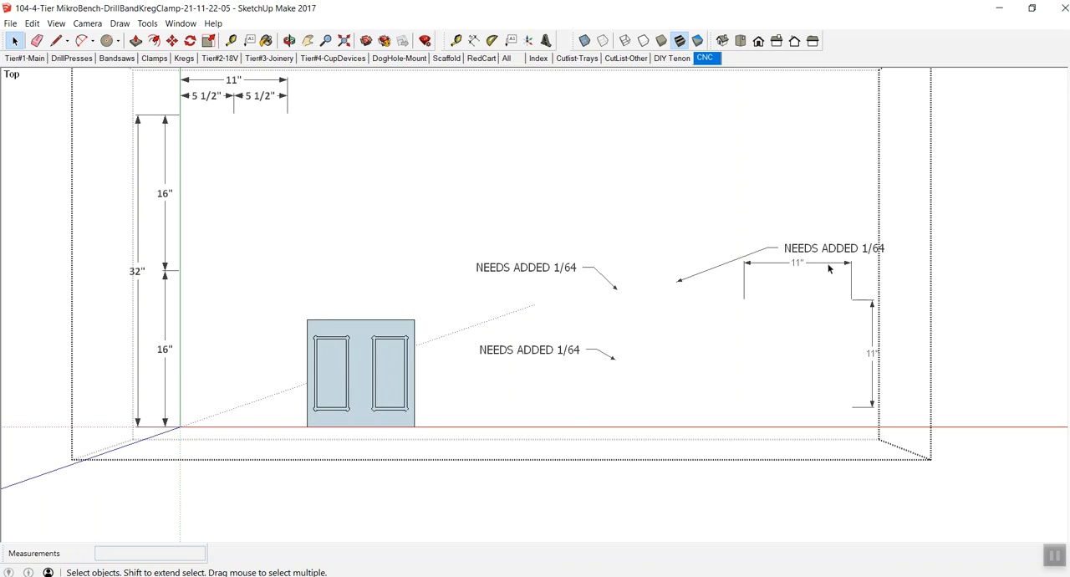
pyautogui.press('z')
pyautogui.moveTo(265, 136)
pyautogui.mouseDown()
pyautogui.moveTo(267, 167)
pyautogui.moveTo(267, 135)
pyautogui.mouseUp()
pyautogui.press('space')
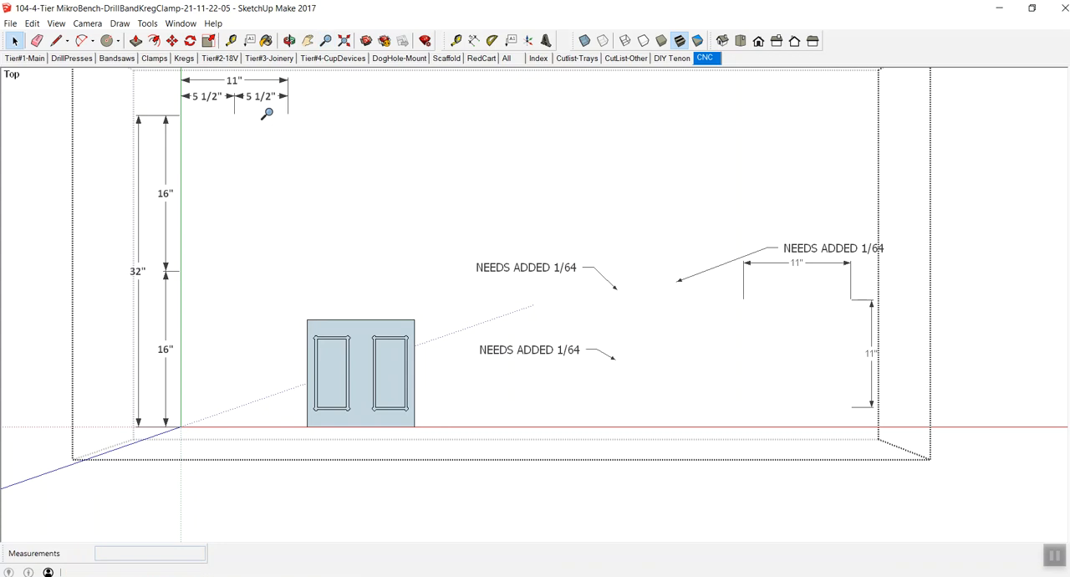
pyautogui.click(1022, 161)
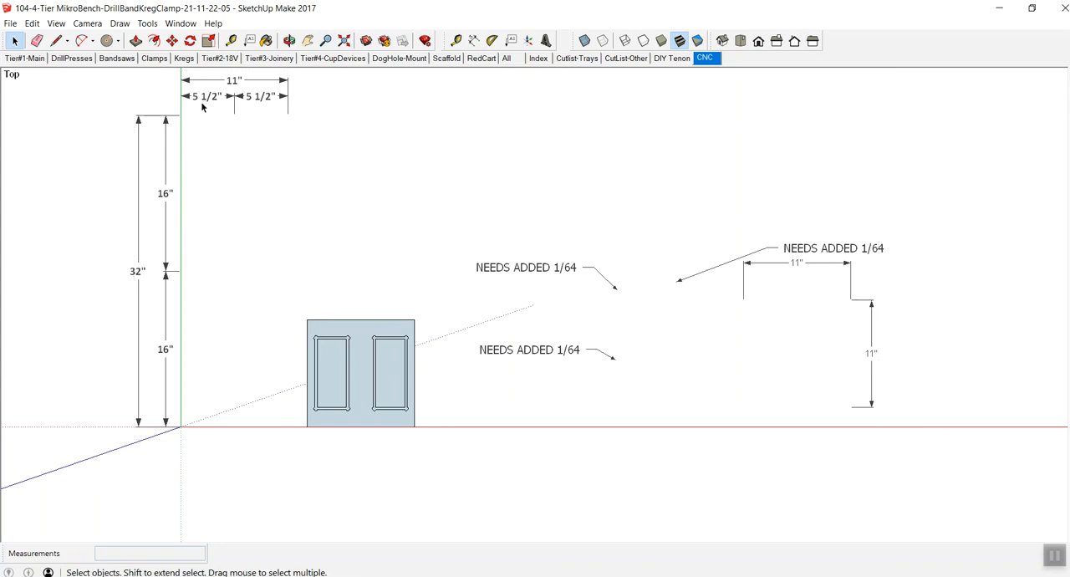
# - Save the model as a new file named 104-4-Tier MikroBench-DrillBandKregClamp-21-11-22-06
pyautogui.click(12, 24)
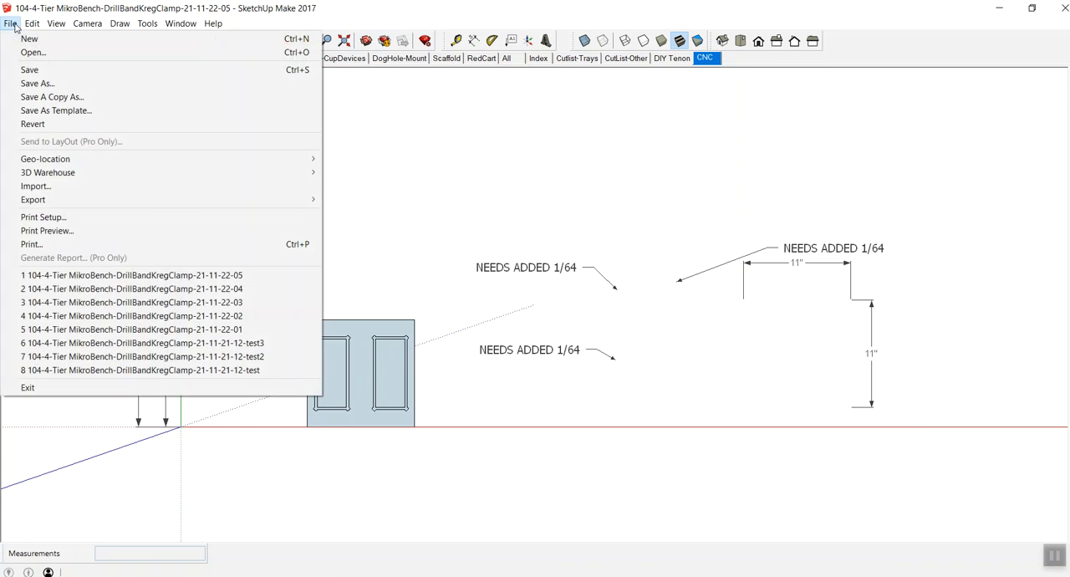
pyautogui.click(37, 84)
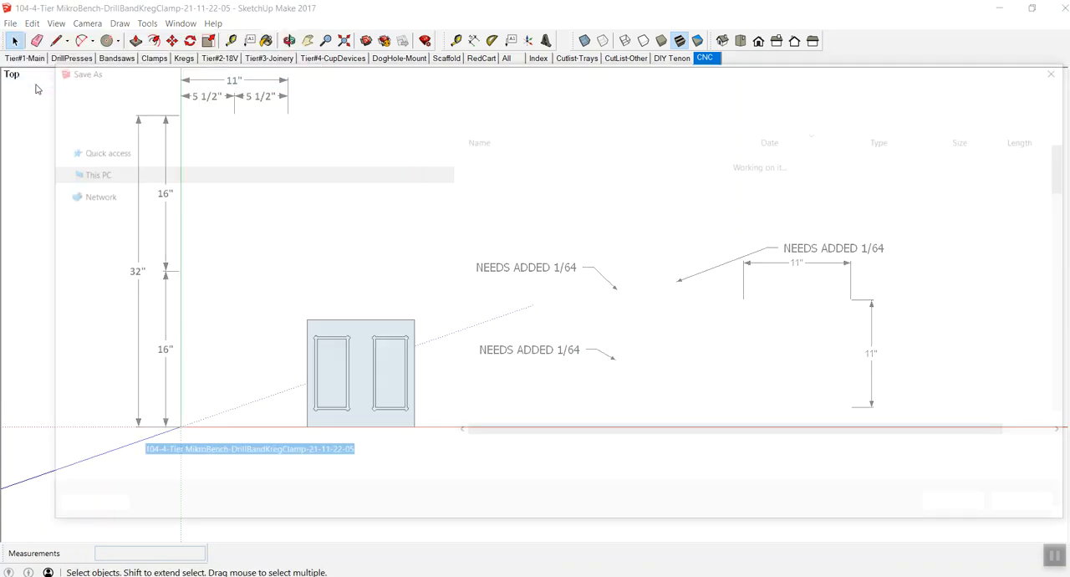
pyautogui.click(364, 453)
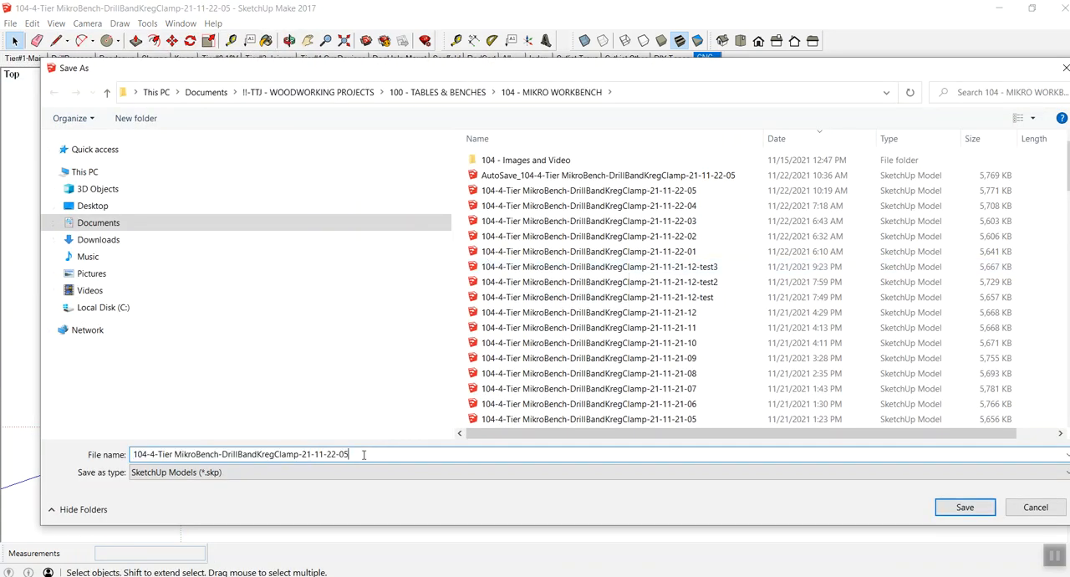
pyautogui.press('BackSpace')
pyautogui.write('6')
pyautogui.click(949, 508)
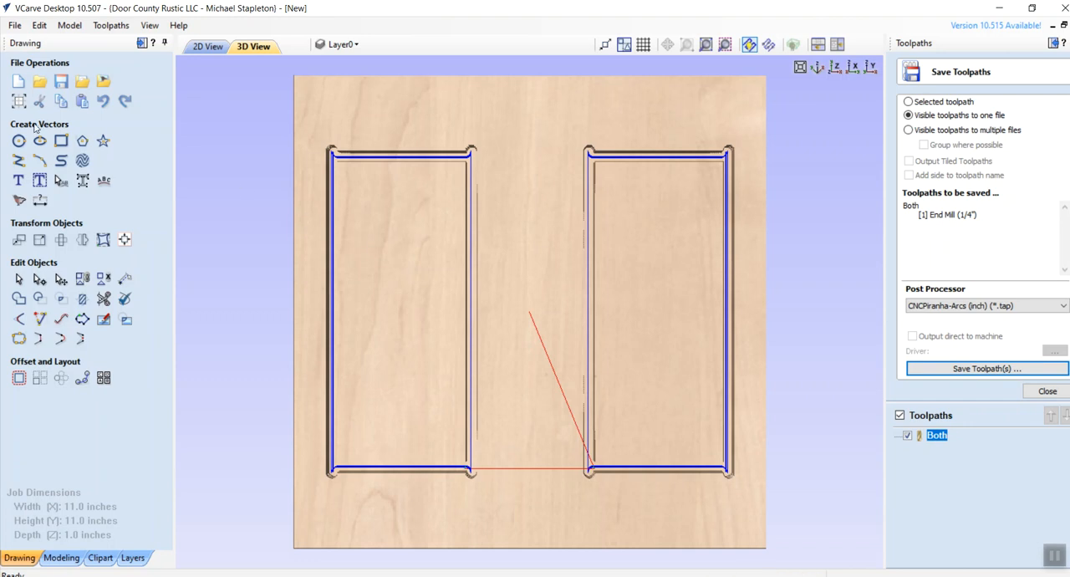
# - Switch to VCarve Desktop and create a single-sided 11 by 11 inch job, 1 inch thick, with a centred XY datum
pyautogui.click(18, 84)
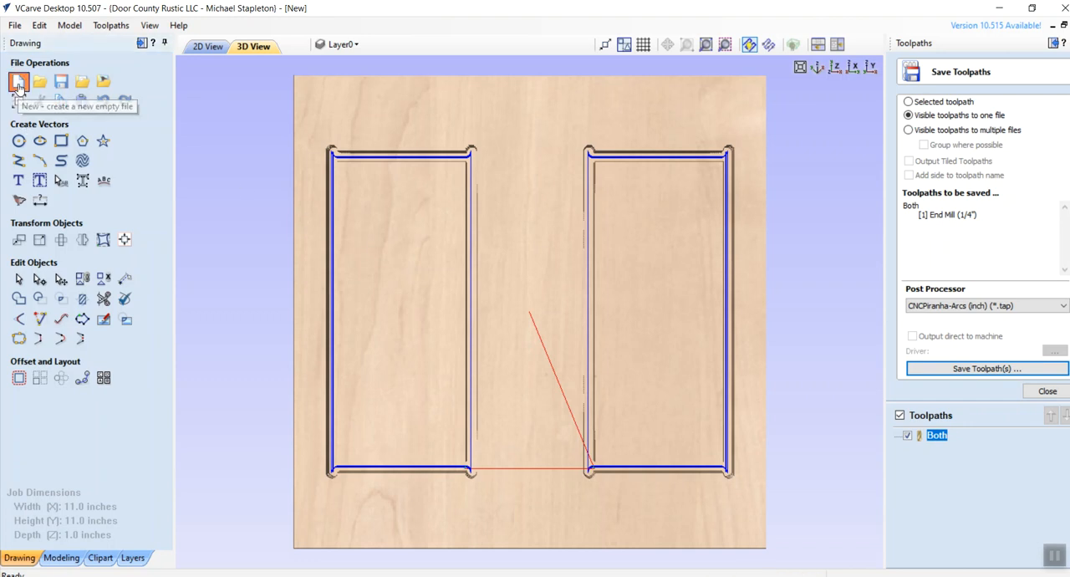
pyautogui.click(542, 333)
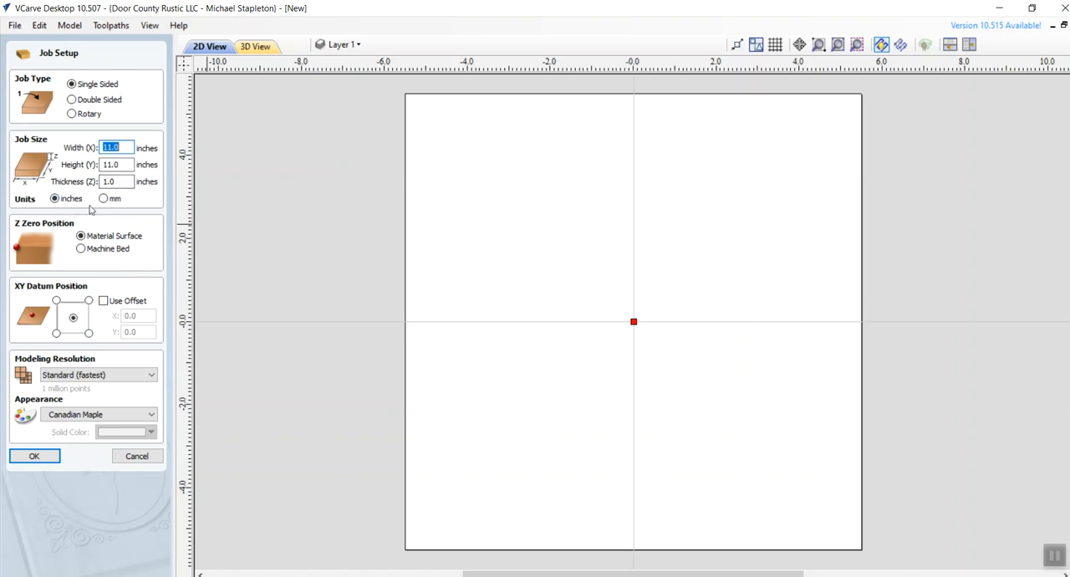
pyautogui.click(35, 456)
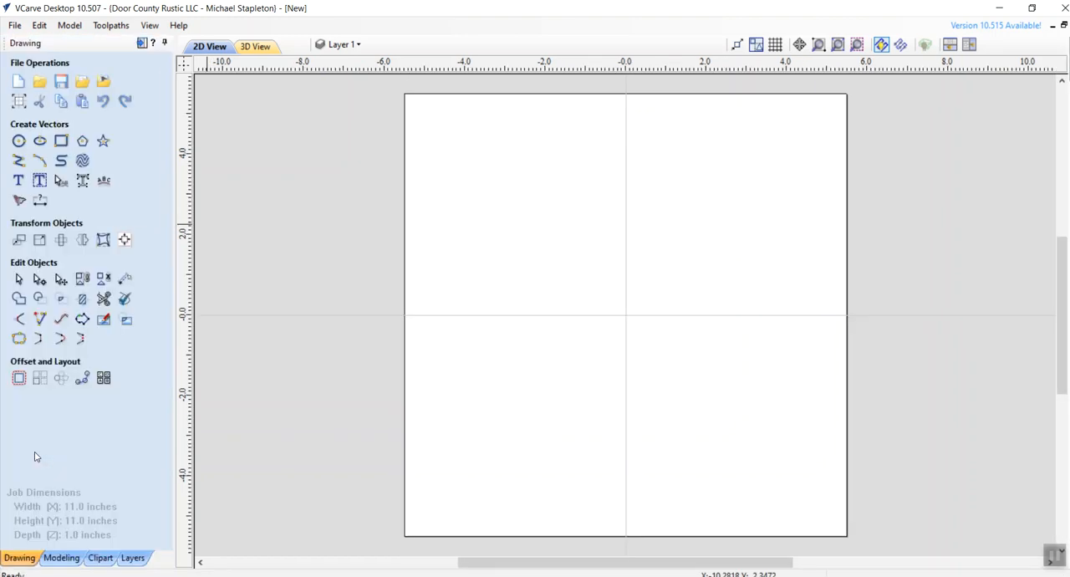
# - Import the SketchUp file 104-4-Tier MikroBench-DrillBandKregClamp-21-11-22-06 as an auto-oriented exploded flat layout, limited to visible data on Layer0
pyautogui.click(83, 82)
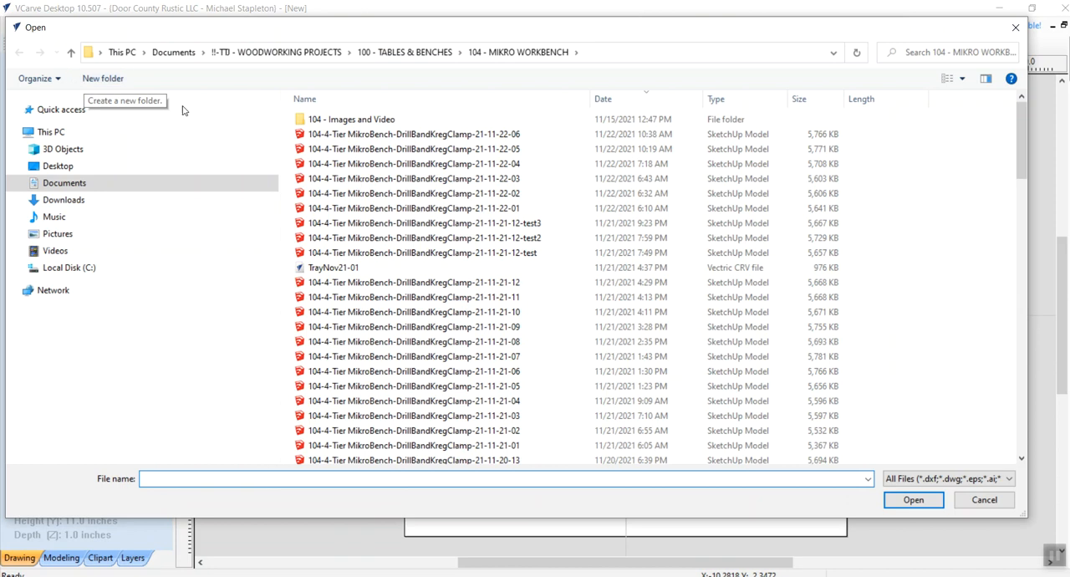
pyautogui.click(451, 136)
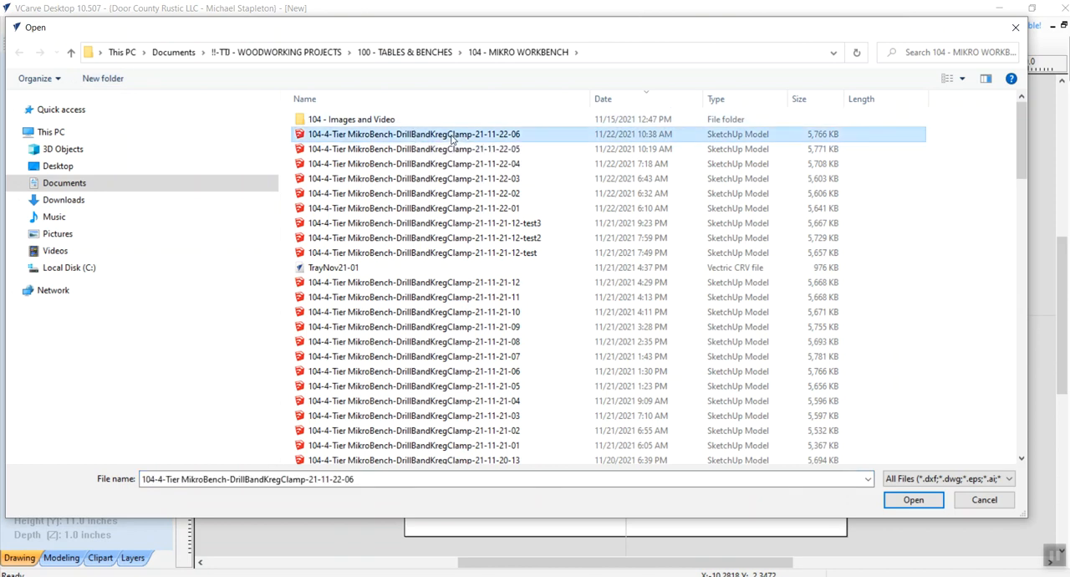
pyautogui.click(895, 502)
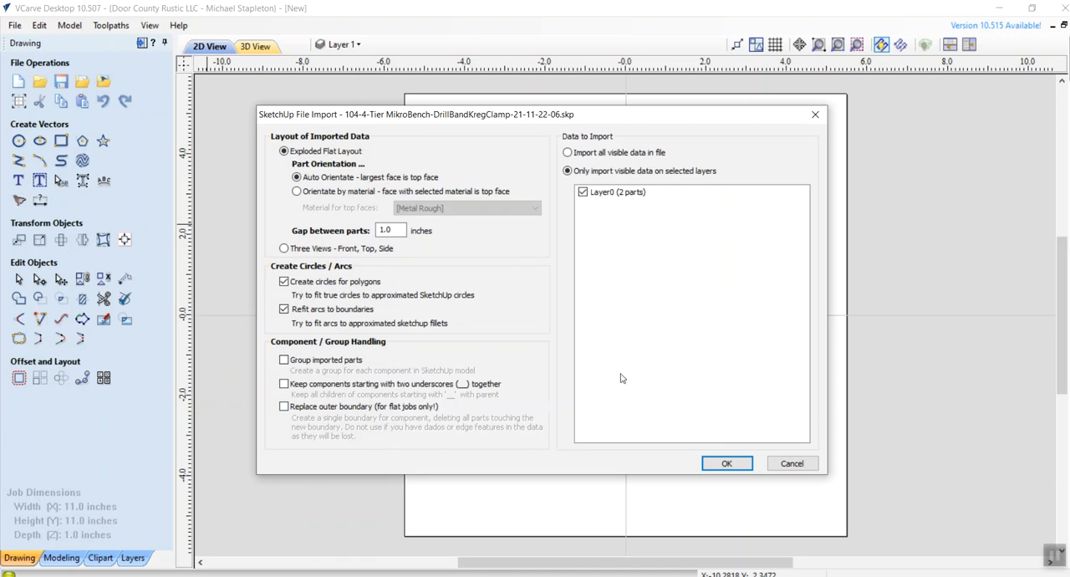
pyautogui.click(726, 464)
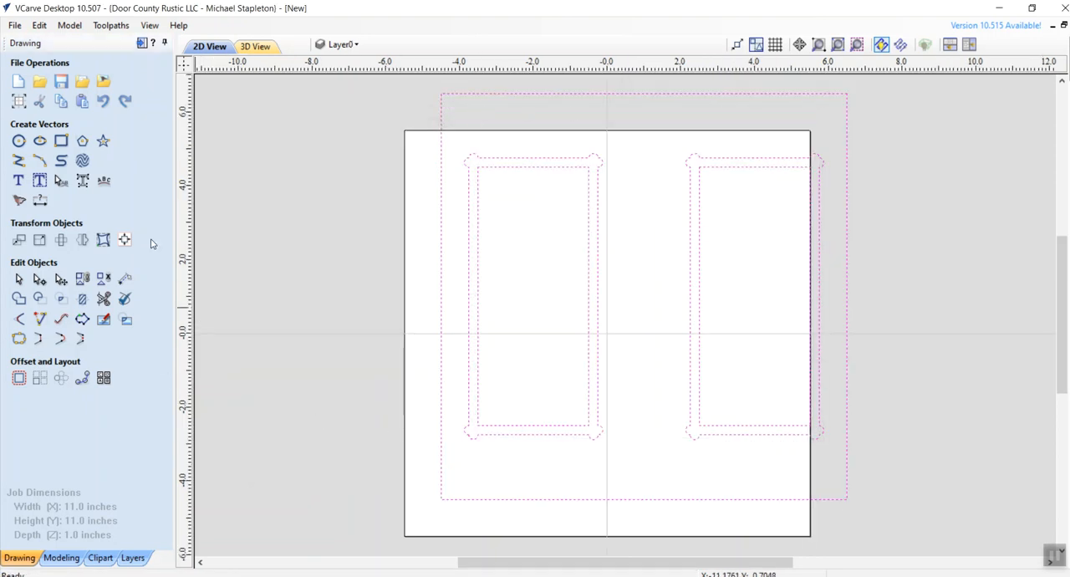
# - Align the imported vectors to the centre of the material in both directions
pyautogui.click(126, 242)
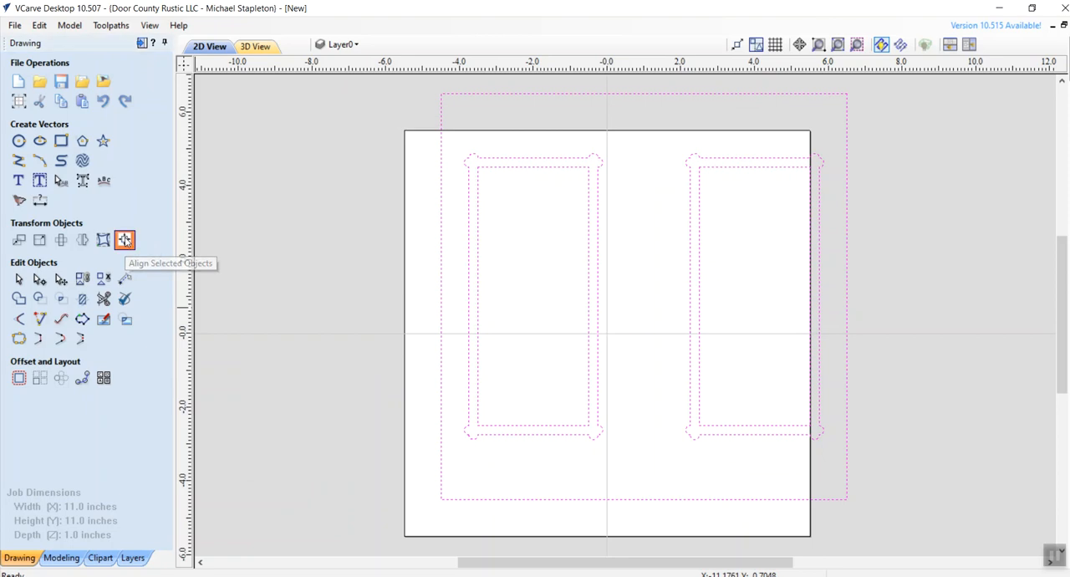
pyautogui.click(87, 120)
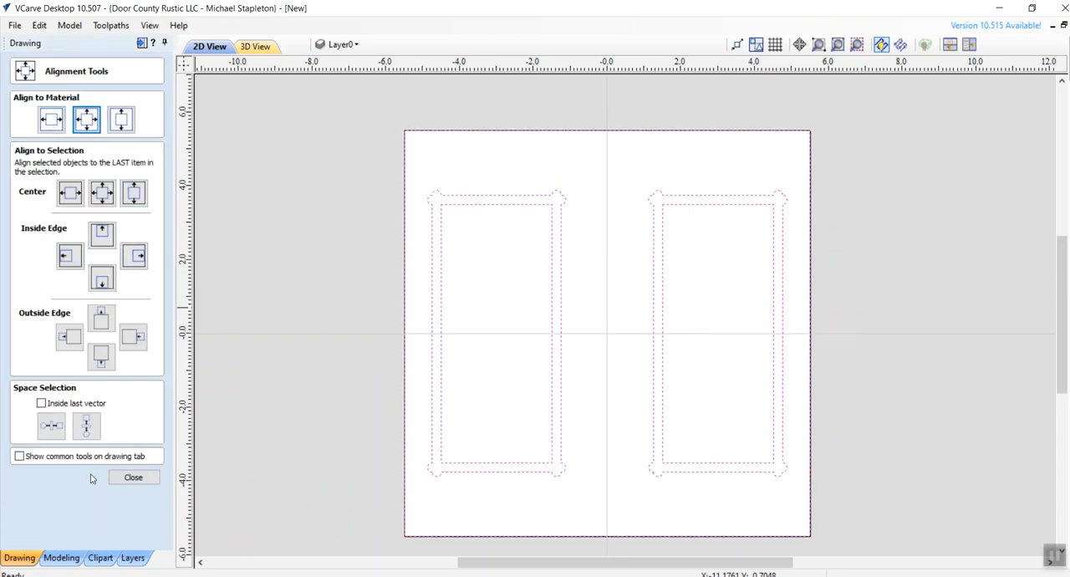
pyautogui.click(133, 478)
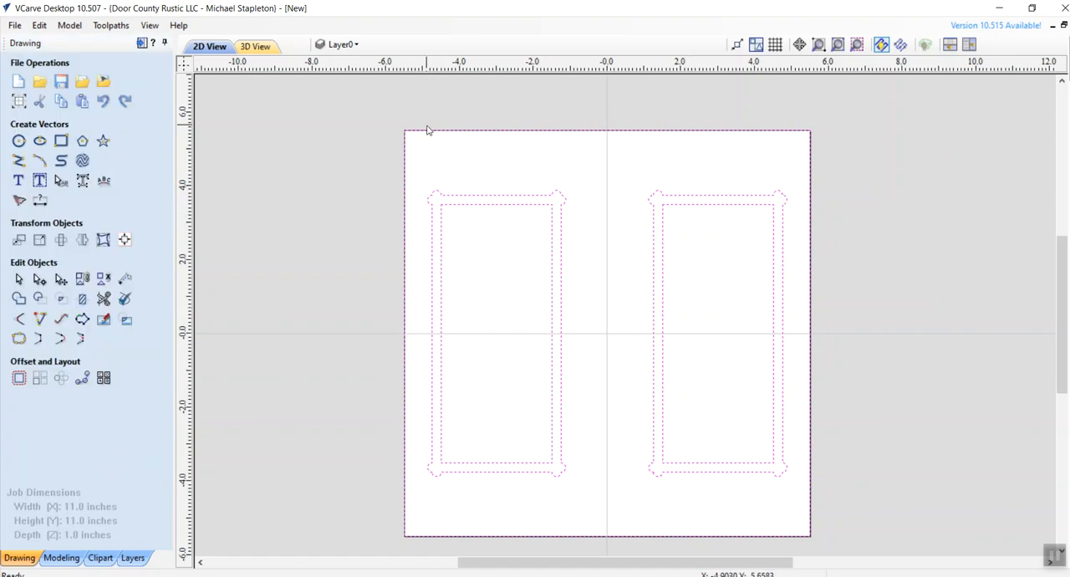
# - Clear the selection and select only the inner and outer outlines of both trays, leaving out the panel border
pyautogui.click(563, 163)
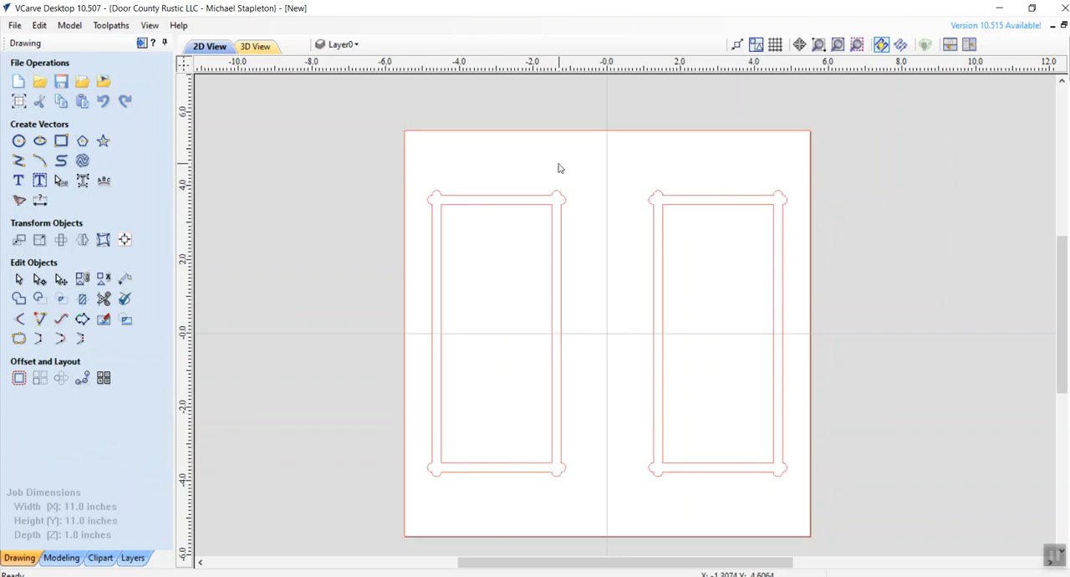
pyautogui.click(504, 199)
pyautogui.keyDown('shift'); pyautogui.click(476, 208); pyautogui.keyUp('shift')
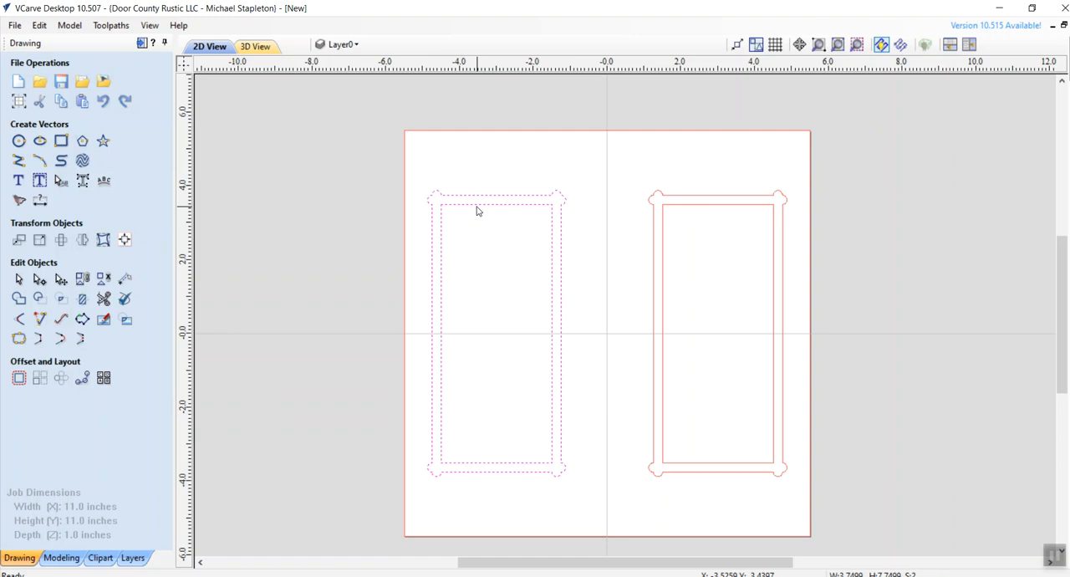
pyautogui.keyDown('shift'); pyautogui.click(688, 196); pyautogui.keyUp('shift')
pyautogui.keyDown('shift'); pyautogui.click(688, 206); pyautogui.keyUp('shift')
# - Calculate a pocket toolpath named Weld Pockets @.375 for the selected outlines, 0.375 inches deep with the 1/4" end mill
pyautogui.moveTo(1069, 71)
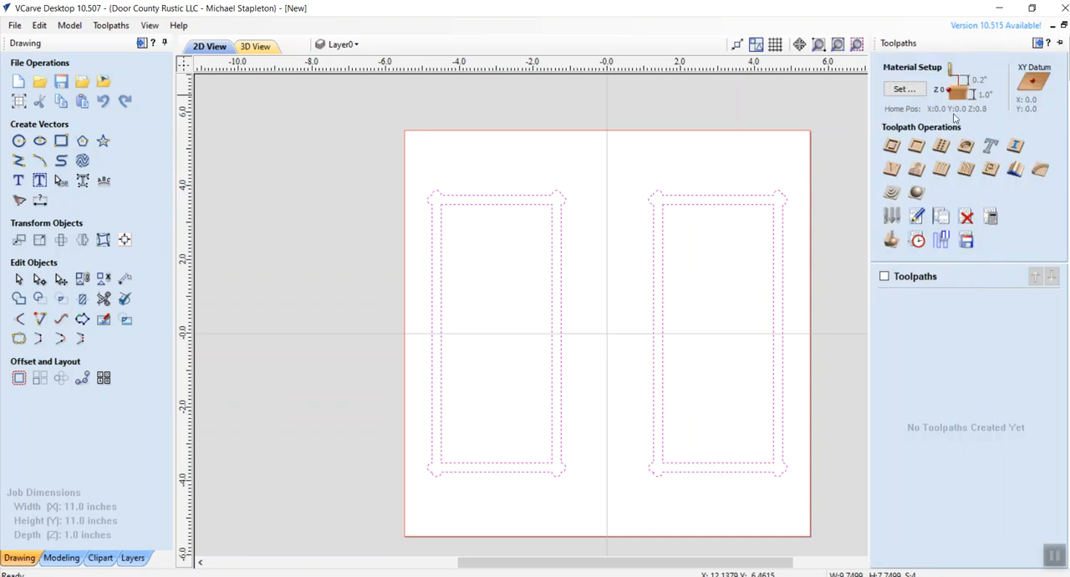
pyautogui.click(917, 146)
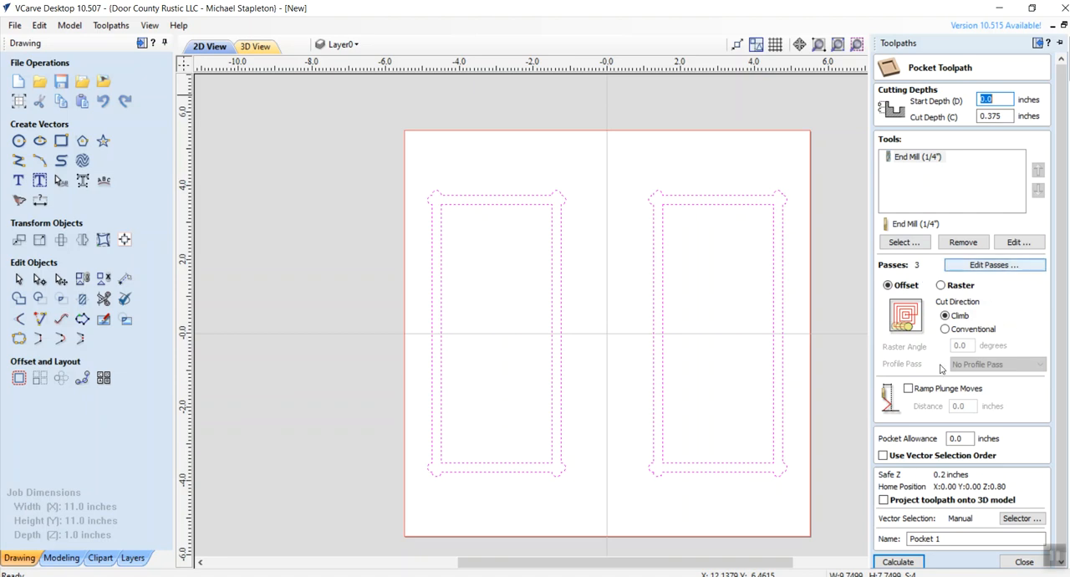
pyautogui.moveTo(951, 538); pyautogui.dragTo(907, 539)
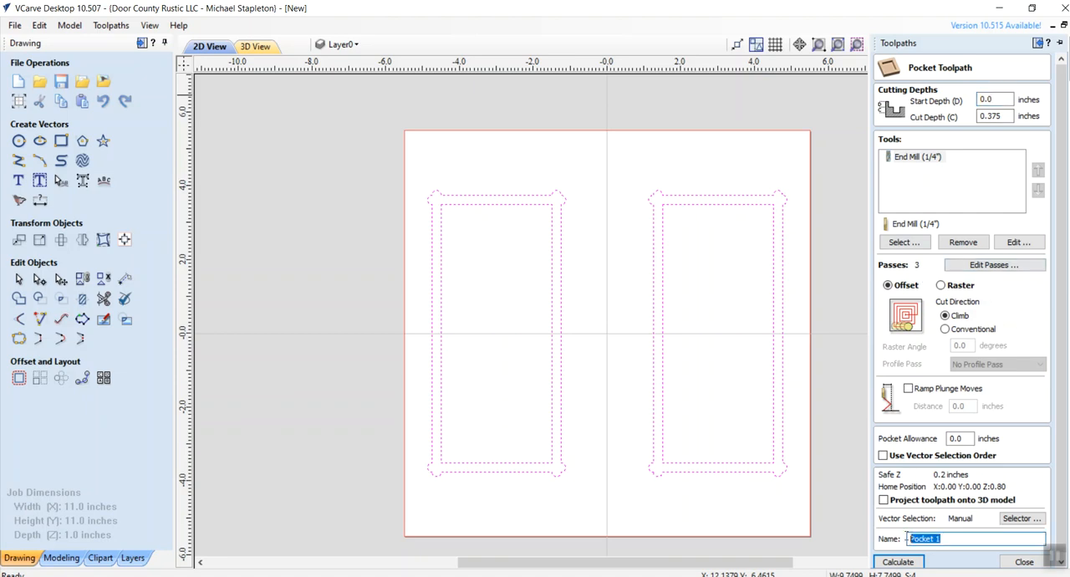
pyautogui.write('Weld Pockets')
pyautogui.click(896, 562)
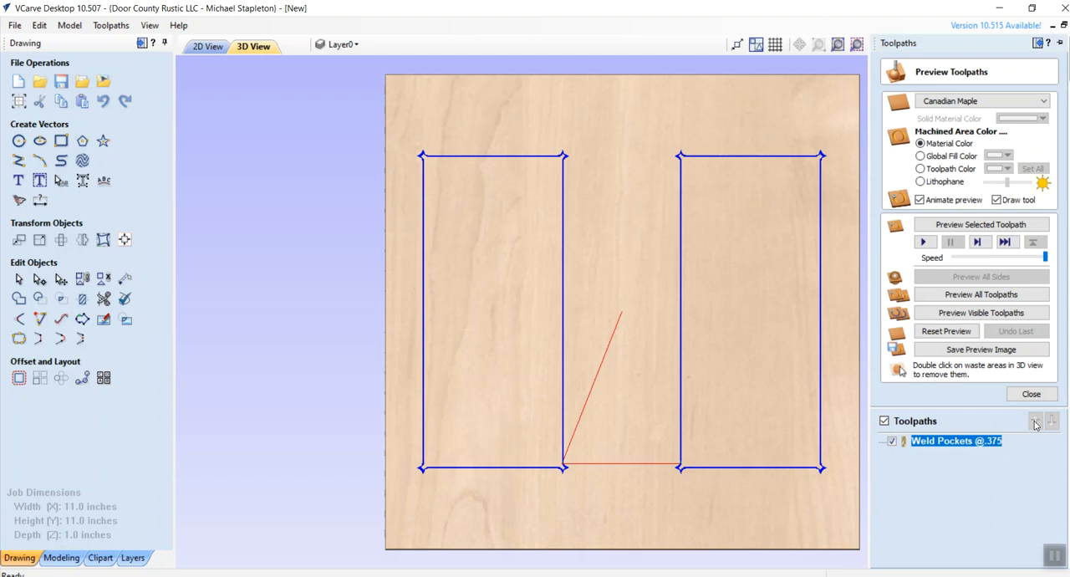
# - Reset the toolpath preview and simulate cutting the visible Weld Pockets toolpath in the material
pyautogui.click(1037, 393)
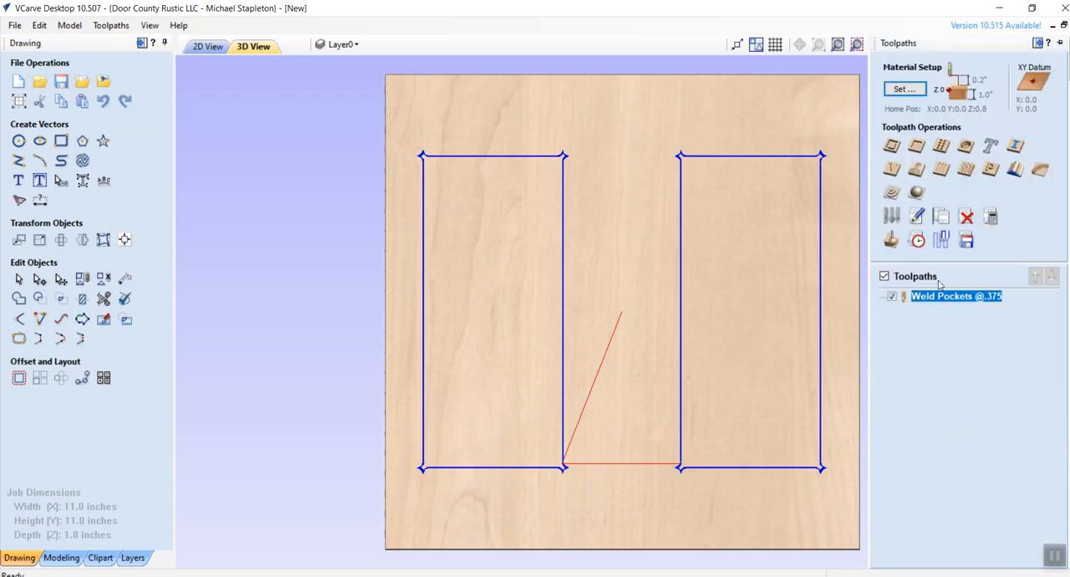
pyautogui.click(914, 246)
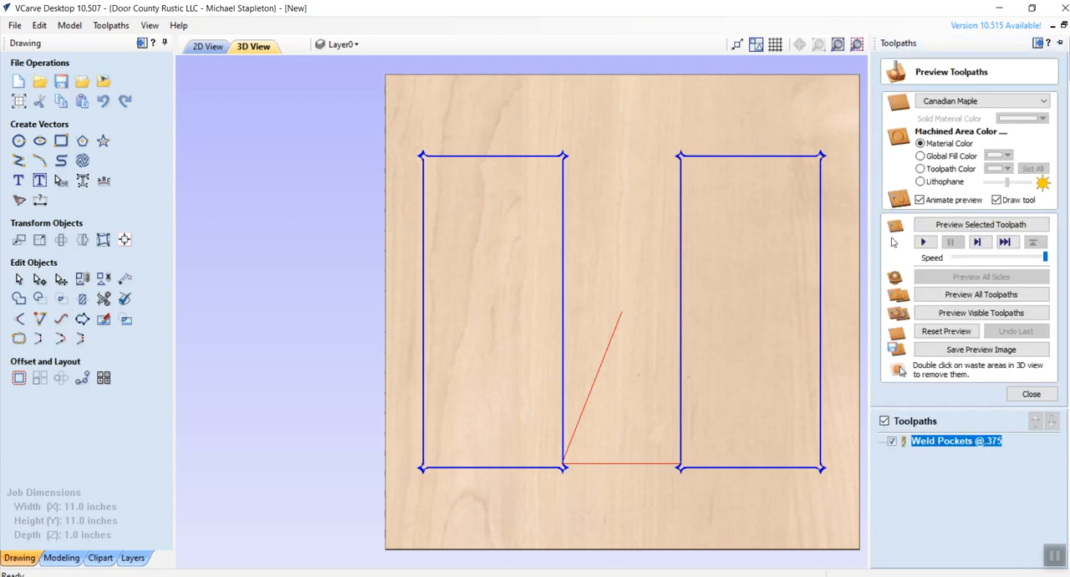
pyautogui.click(943, 331)
pyautogui.click(884, 422)
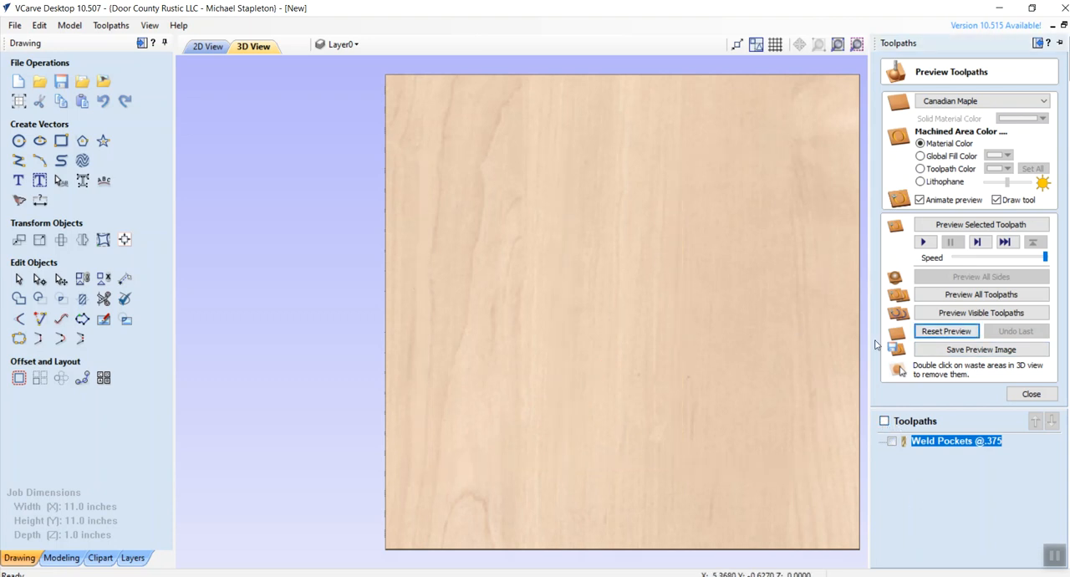
pyautogui.click(884, 422)
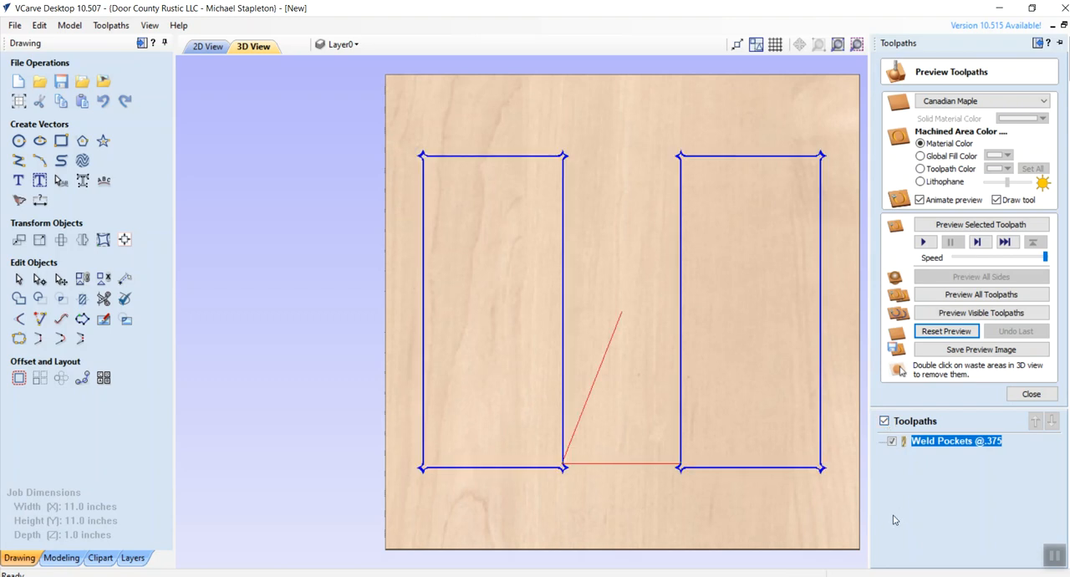
pyautogui.click(969, 314)
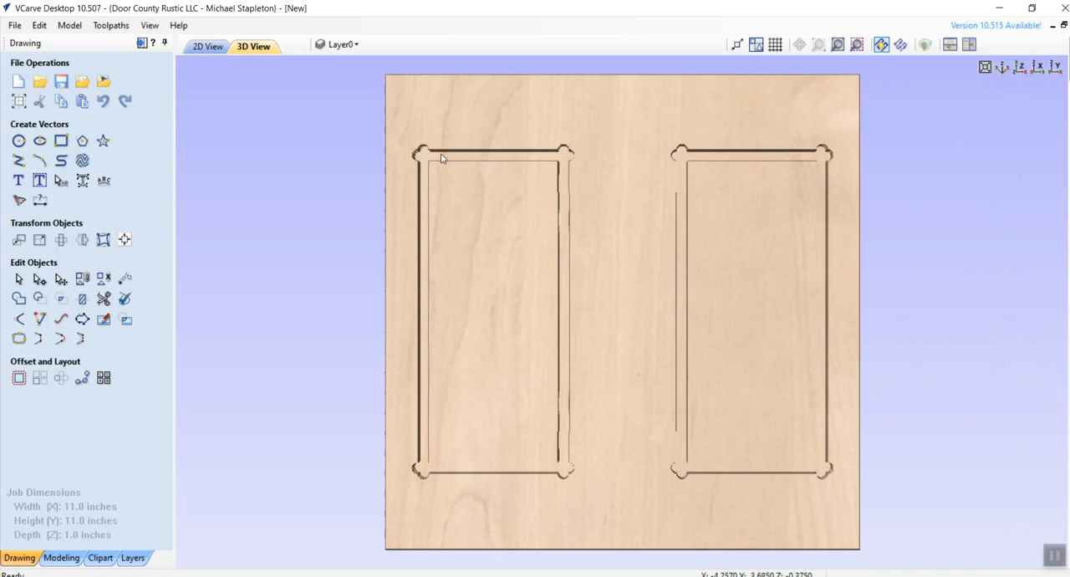
pyautogui.moveTo(1066, 65)
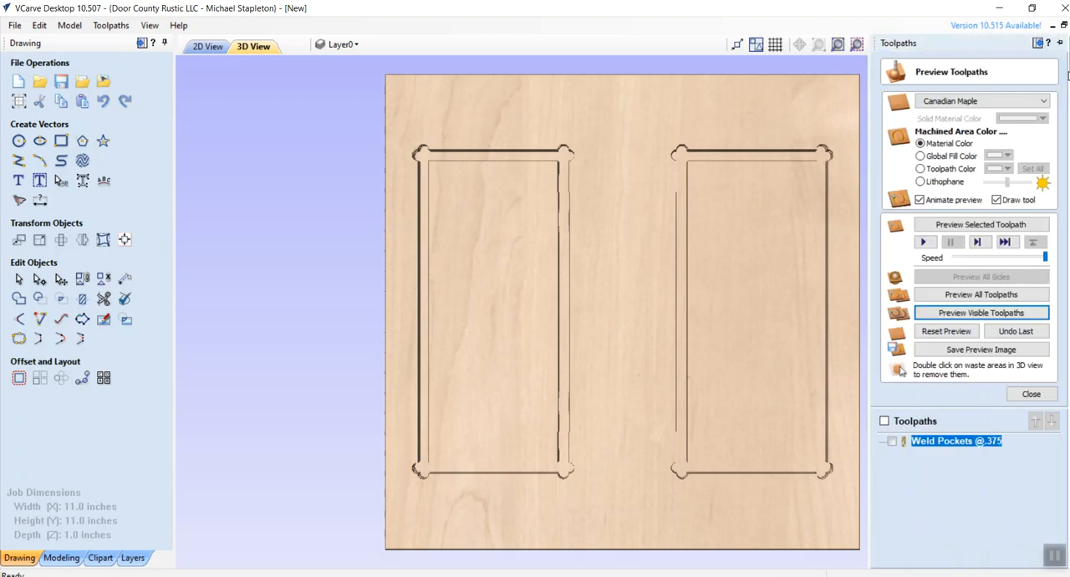
pyautogui.click(1031, 395)
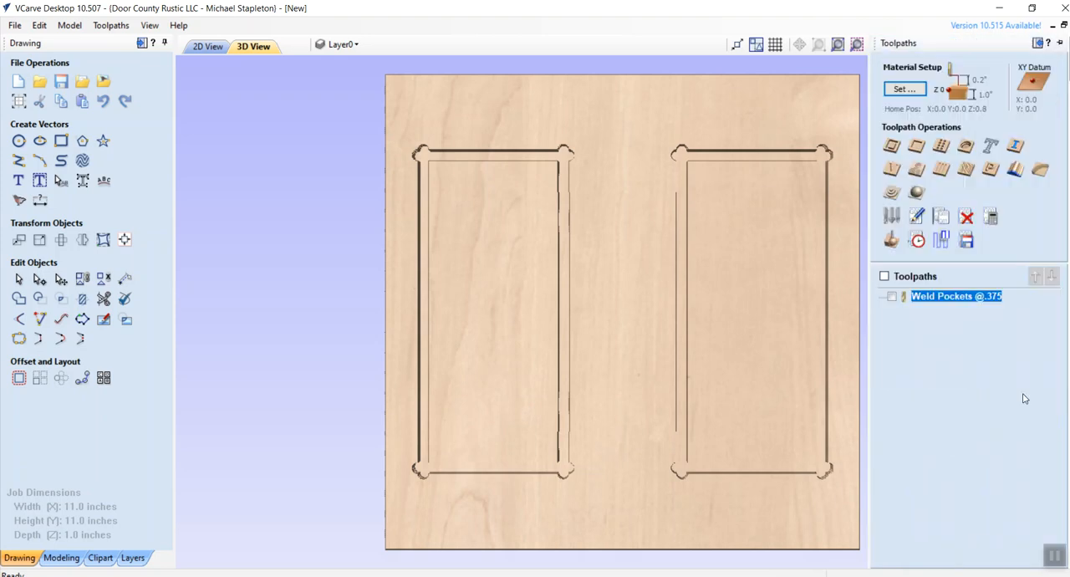
# - Save the Weld Pockets toolpath as 11x11-Weld with the CNCPiranha-Arcs (inch) post processor
pyautogui.click(967, 244)
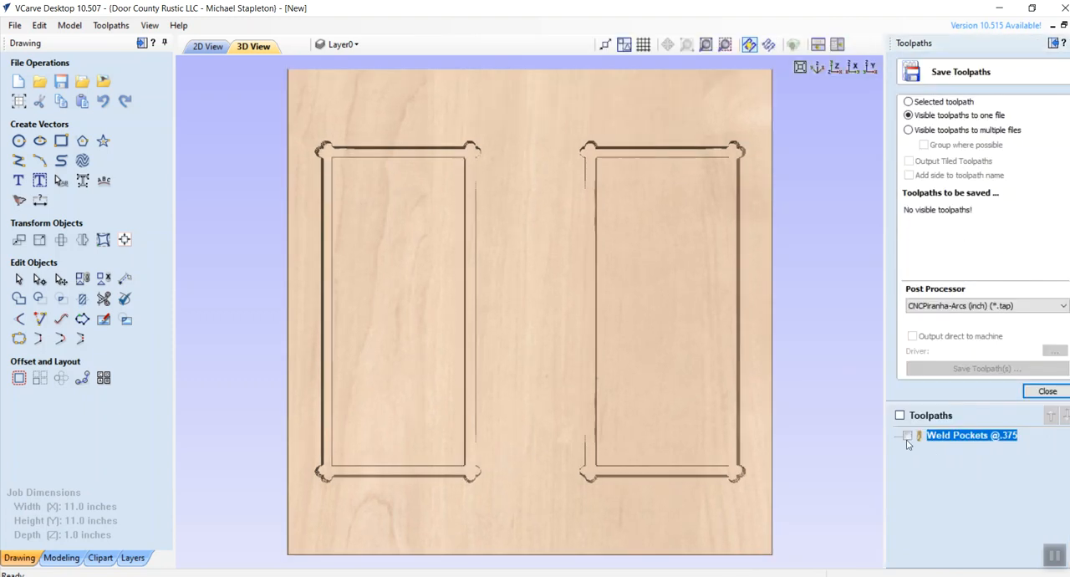
pyautogui.click(899, 415)
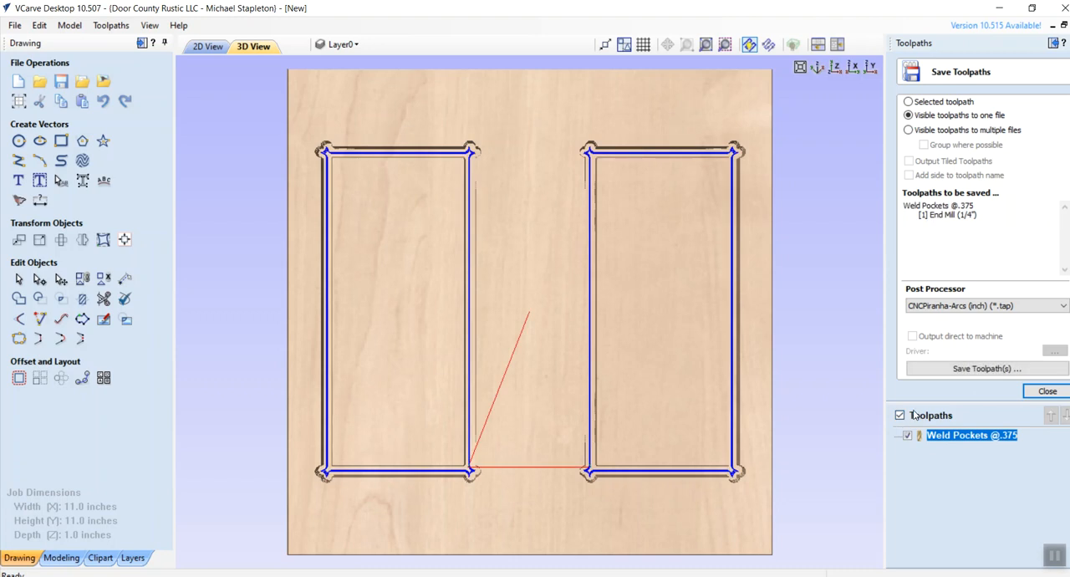
pyautogui.click(978, 369)
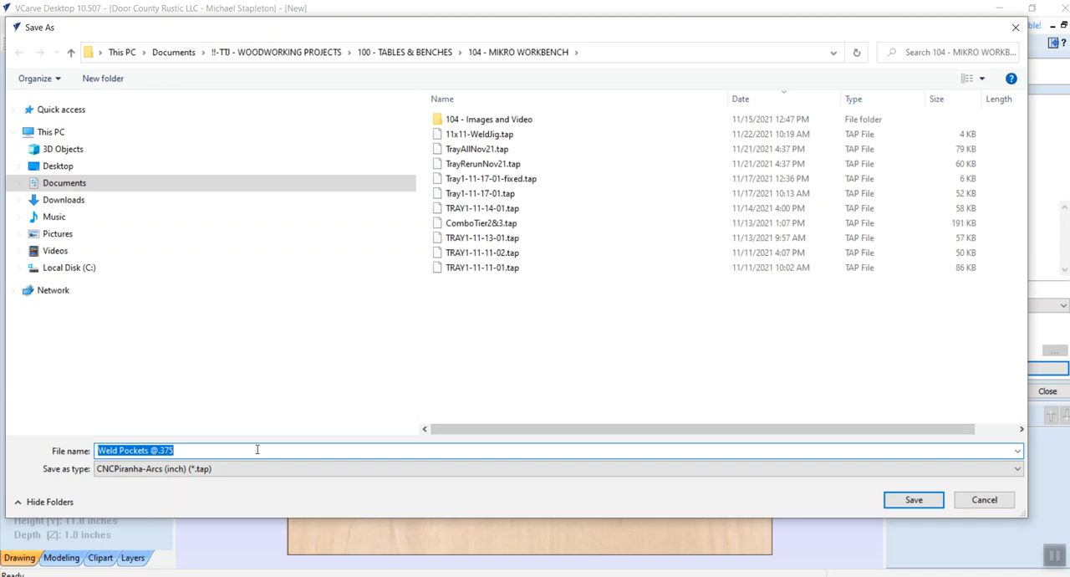
pyautogui.write('Weld11')
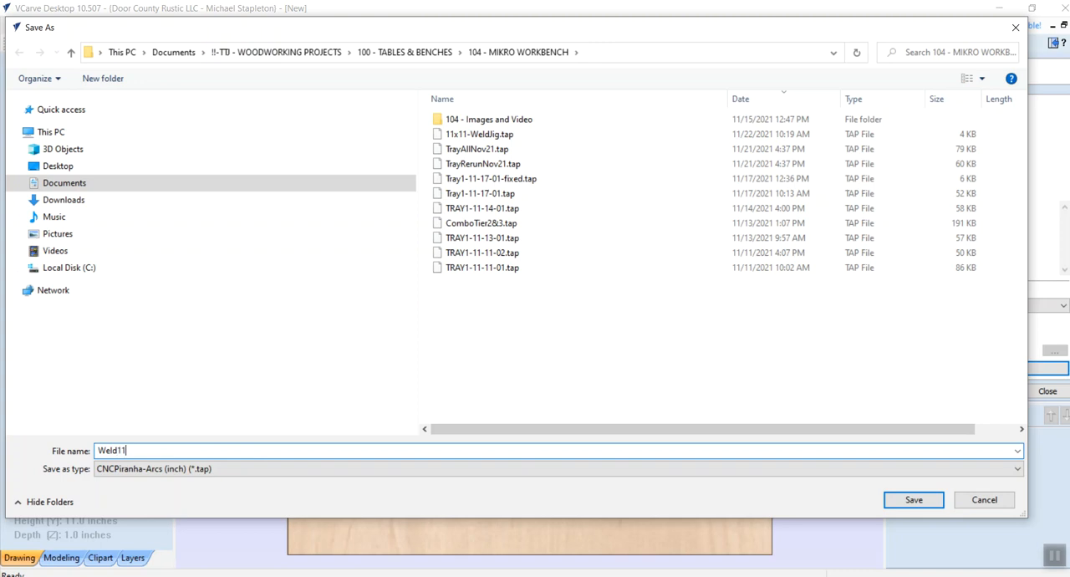
pyautogui.press('BackSpace')
pyautogui.press('BackSpace')
pyautogui.press('BackSpace')
pyautogui.press('BackSpace')
pyautogui.write('11x11')
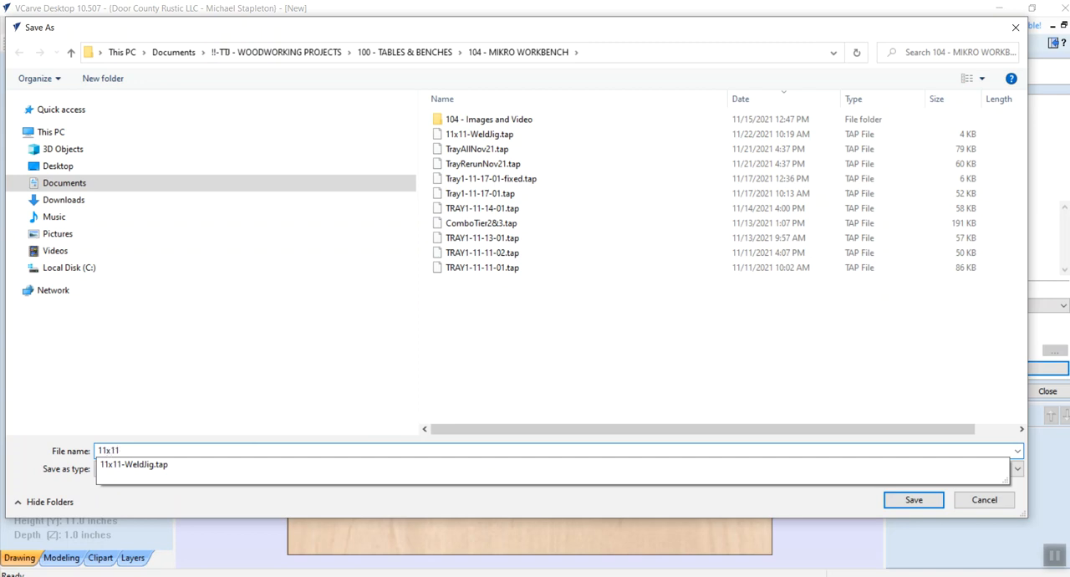
pyautogui.write('-Weld')
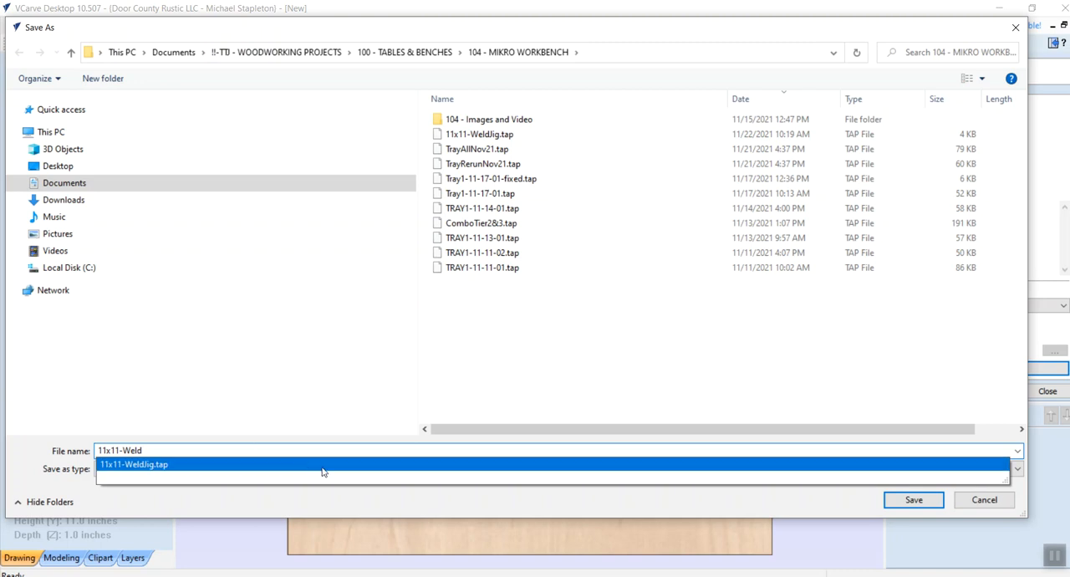
pyautogui.click(902, 503)
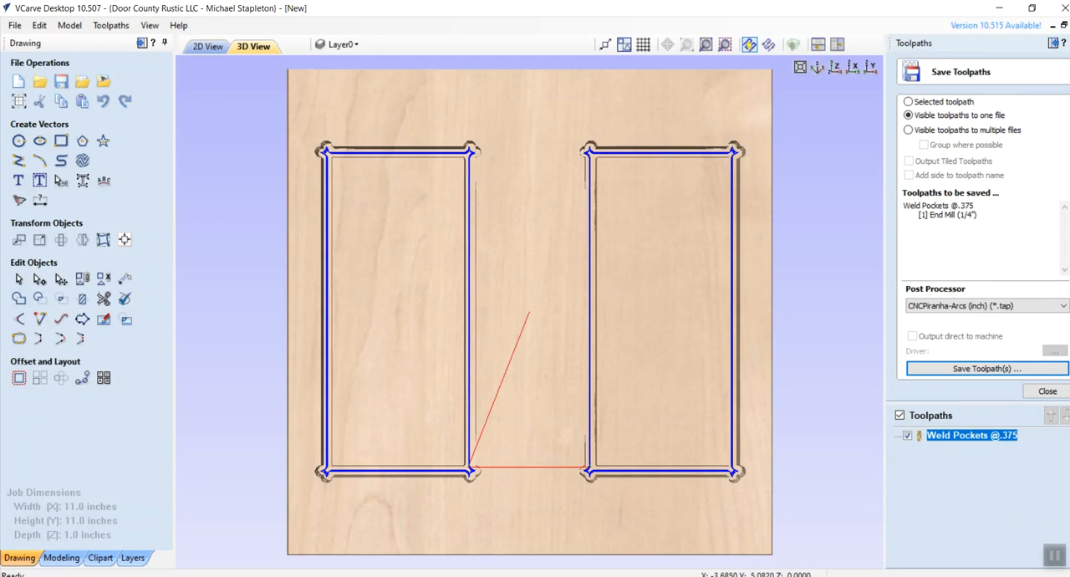
# - Save the VCarve project as Weld 11 x 11 Nov22-01 in the 104 - MIKRO WORKBENCH folder
pyautogui.click(15, 25)
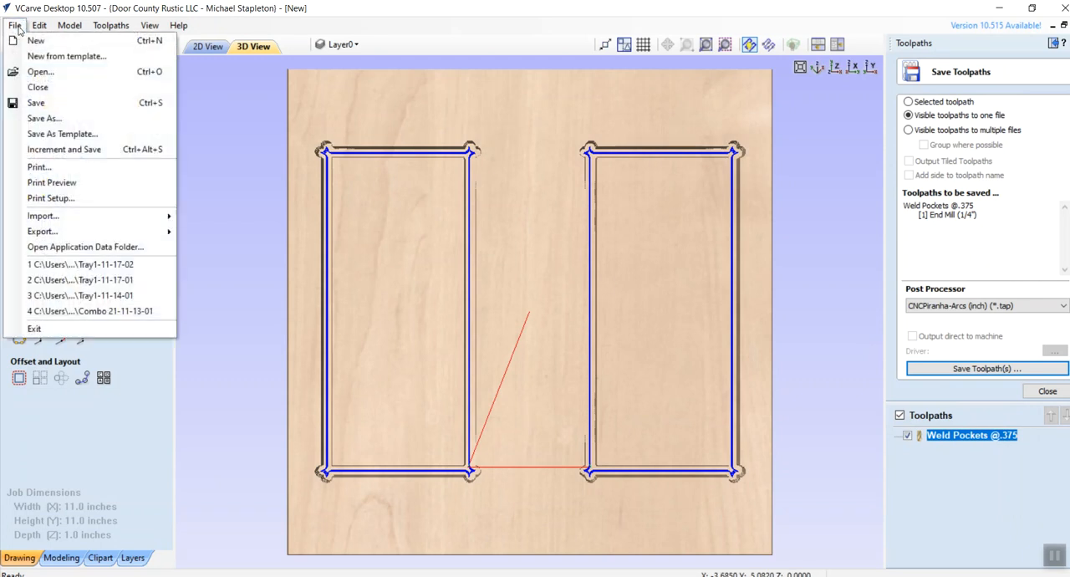
pyautogui.click(46, 119)
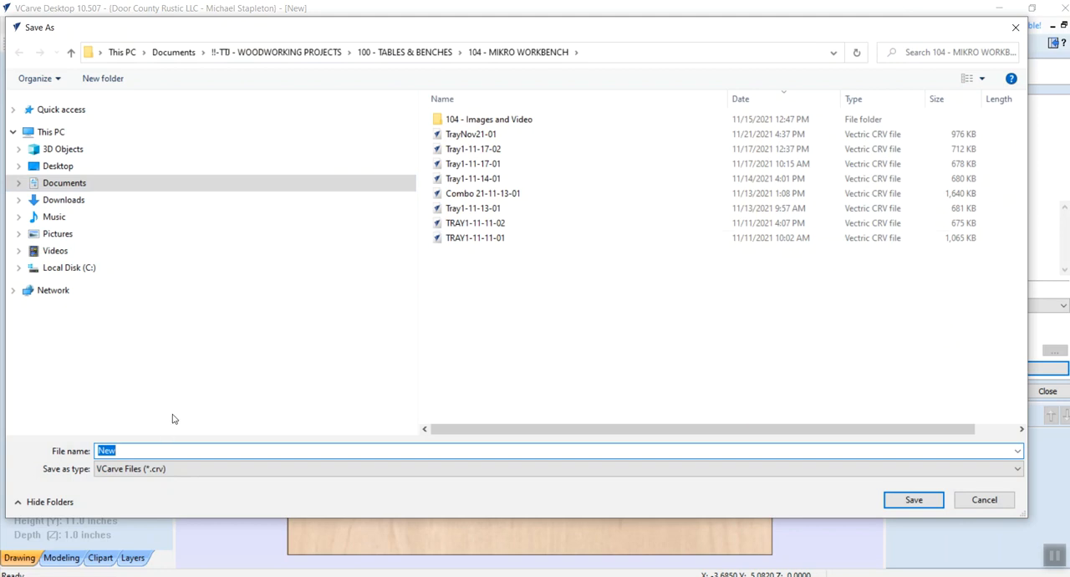
pyautogui.write('Weld 11 x 11 Nov22-01')
pyautogui.click(922, 501)
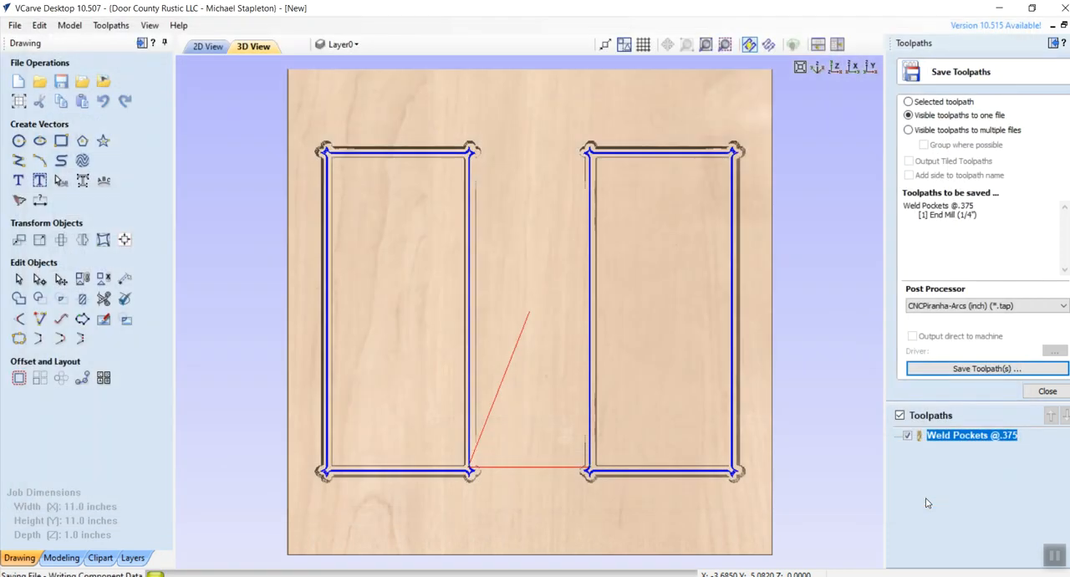
# - Switch to File Explorer and copy Weld 11 x 11 Nov22-01, 11x11-Weld.tap and 104-4-Tier MikroBench-DrillBandKregClamp-21-11-22-06 from the 104 - MIKRO WORKBENCH folder
pyautogui.click(965, 368)
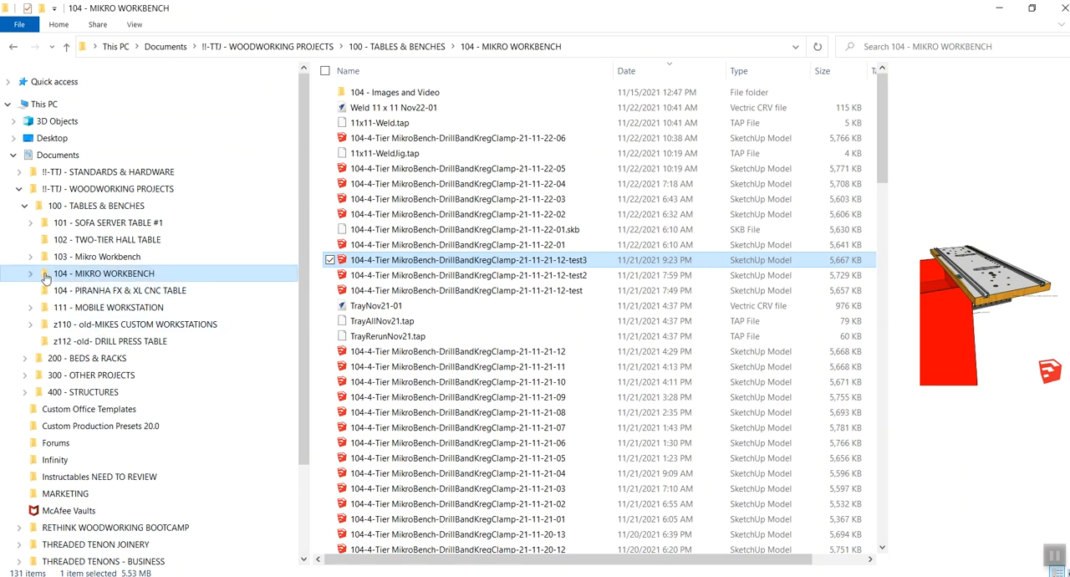
pyautogui.click(395, 124)
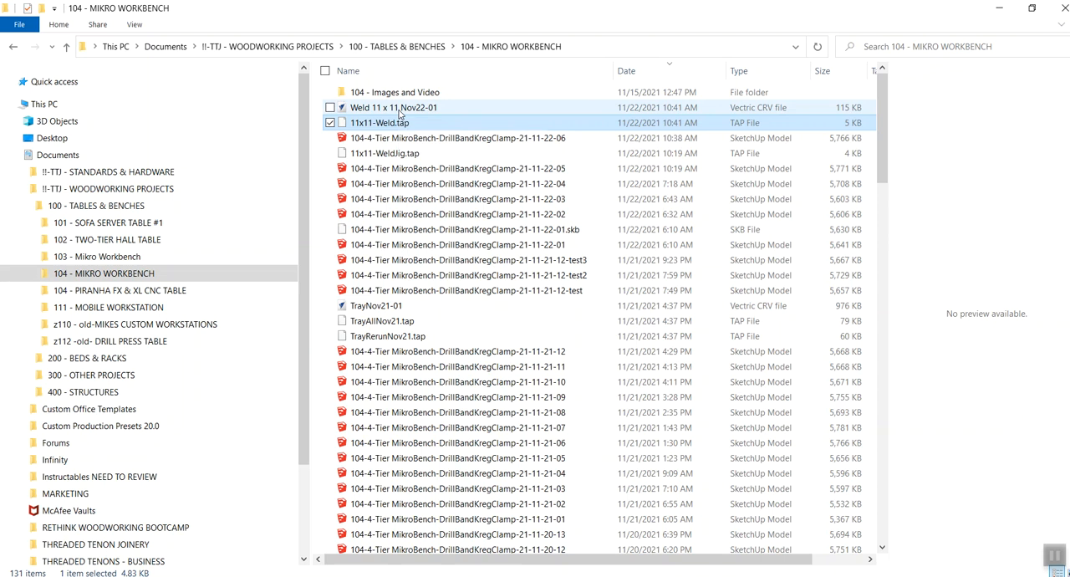
pyautogui.keyDown('ctrl'); pyautogui.click(400, 109); pyautogui.keyUp('ctrl')
pyautogui.keyDown('ctrl'); pyautogui.click(397, 140); pyautogui.keyUp('ctrl')
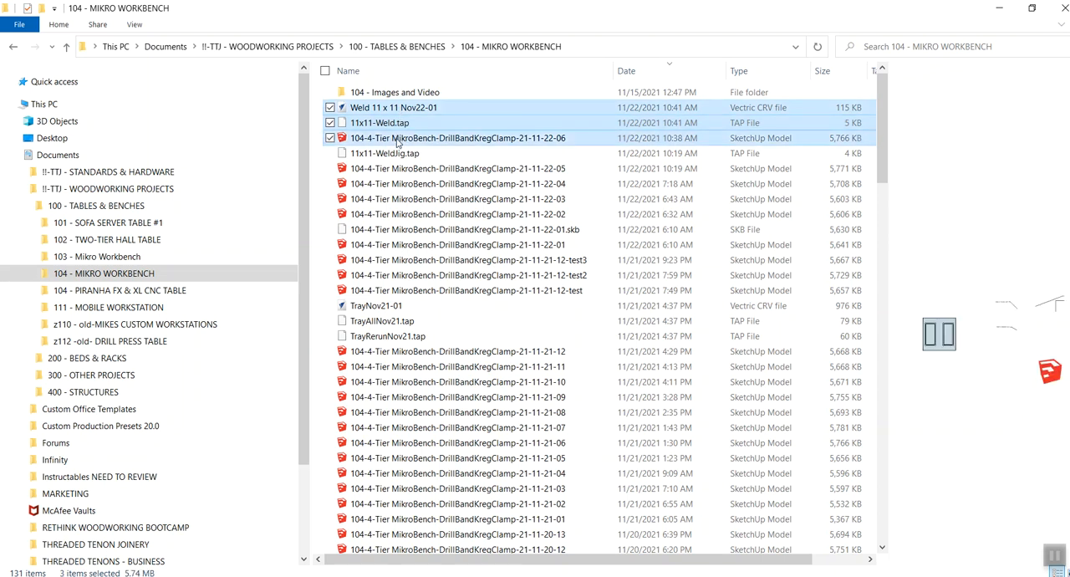
pyautogui.rightClick(397, 142)
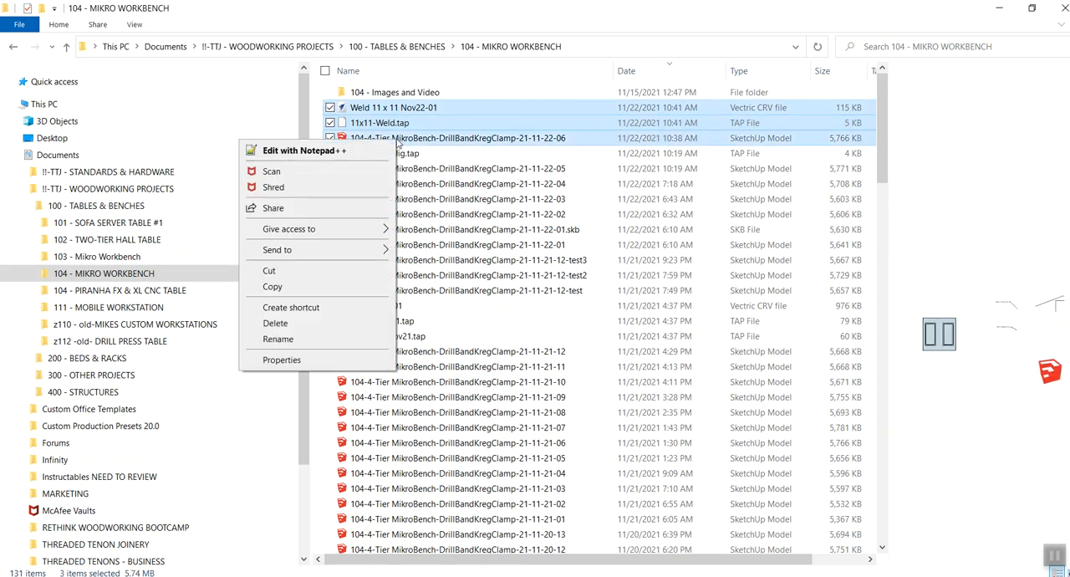
pyautogui.click(292, 291)
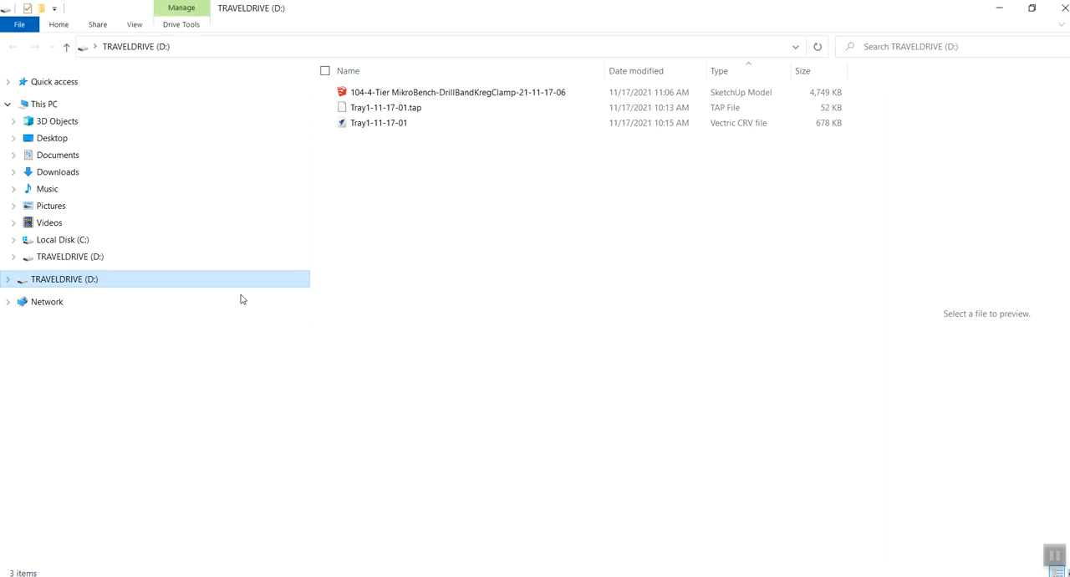
# - Permanently delete 104-4-Tier MikroBench-DrillBandKregClamp-21-11-17-06, Tray1-11-17-01.tap and the Tray1-11-17-01 CRV file from TRAVELDRIVE (D:)
pyautogui.click(356, 95)
pyautogui.keyDown('ctrl'); pyautogui.click(357, 110); pyautogui.keyUp('ctrl')
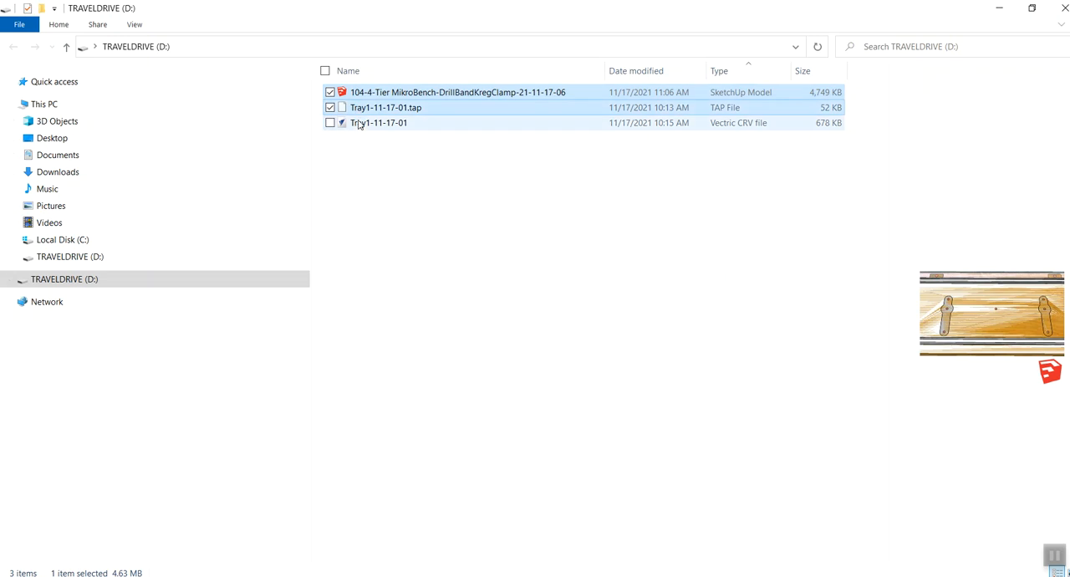
pyautogui.keyDown('ctrl'); pyautogui.click(358, 125); pyautogui.keyUp('ctrl')
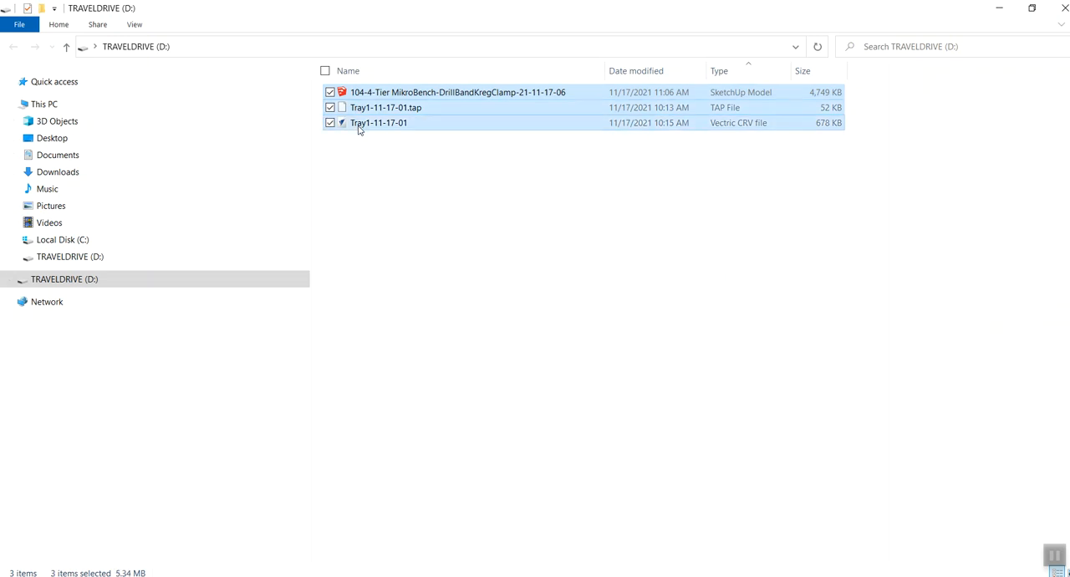
pyautogui.press('Delete')
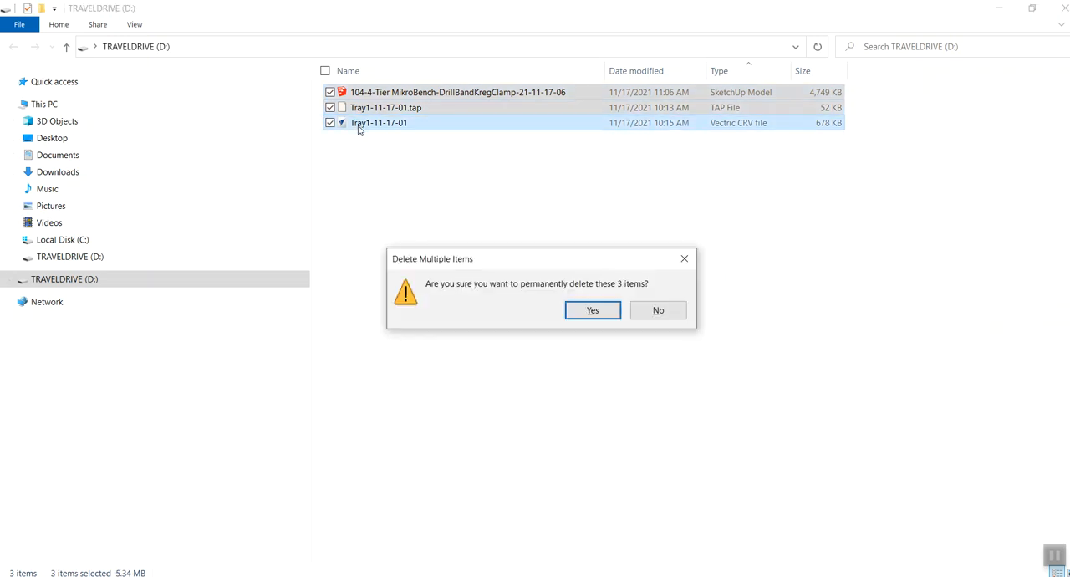
pyautogui.click(593, 311)
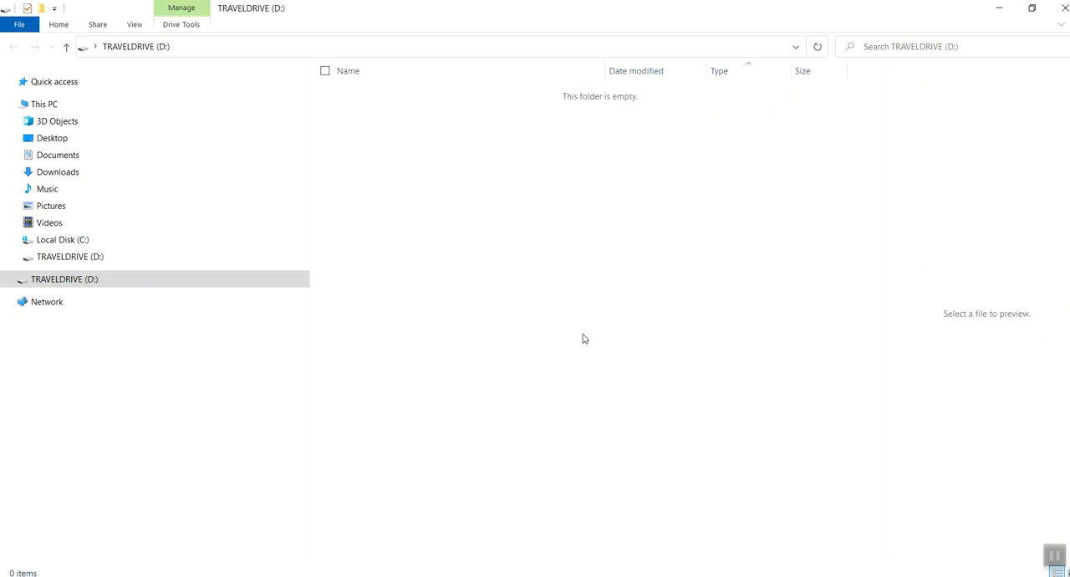
# - Paste the copied SketchUp model, VCarve project and 11x11-Weld.tap into TRAVELDRIVE (D:) and clear the file selection
pyautogui.rightClick(50, 285)
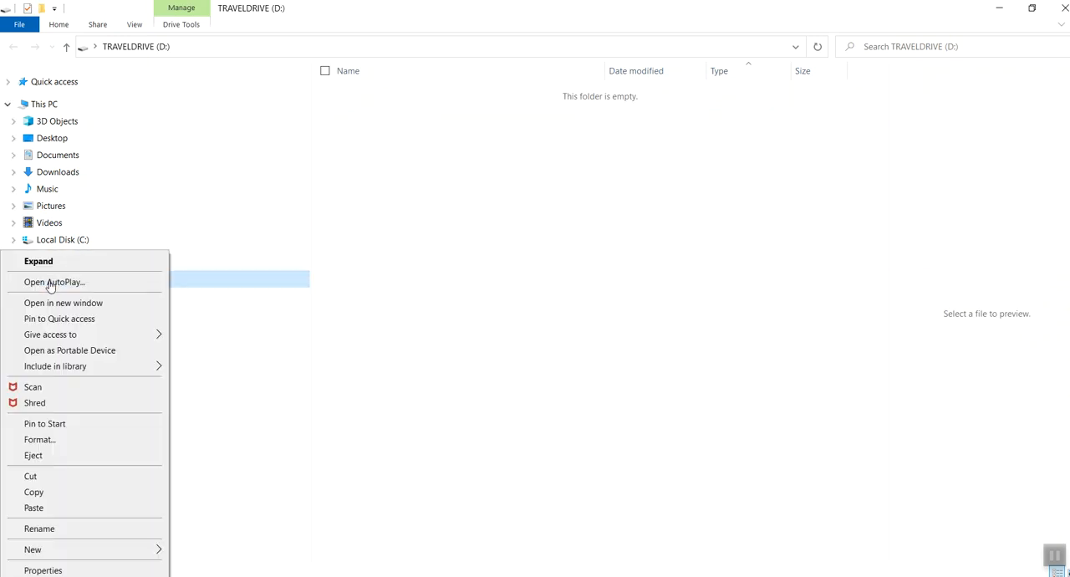
pyautogui.click(36, 508)
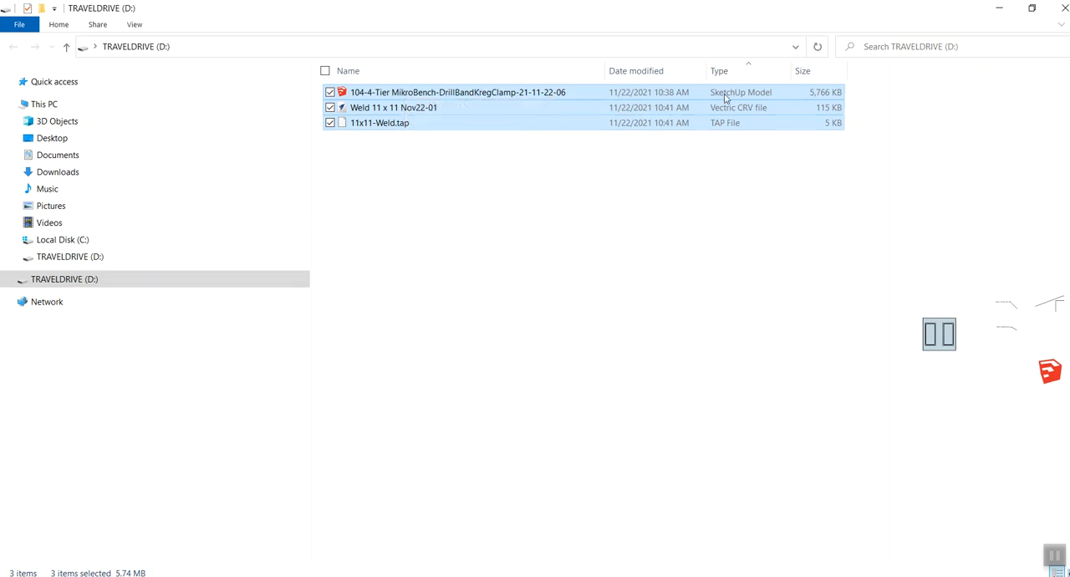
pyautogui.click(710, 175)
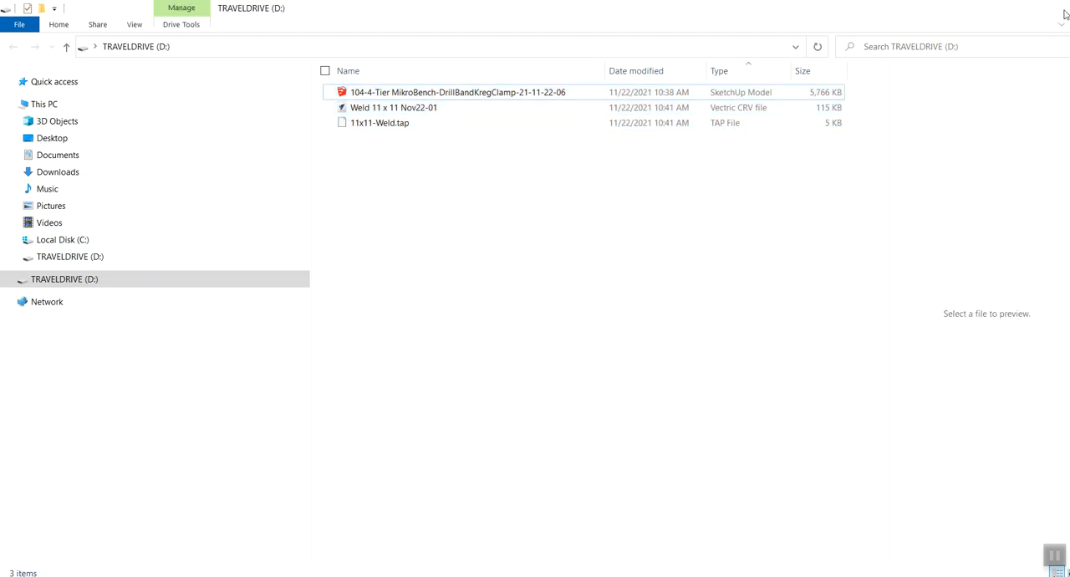
# - Close the TRAVELDRIVE (D:) window and safely eject the Mini USB drive
pyautogui.click(1063, 10)
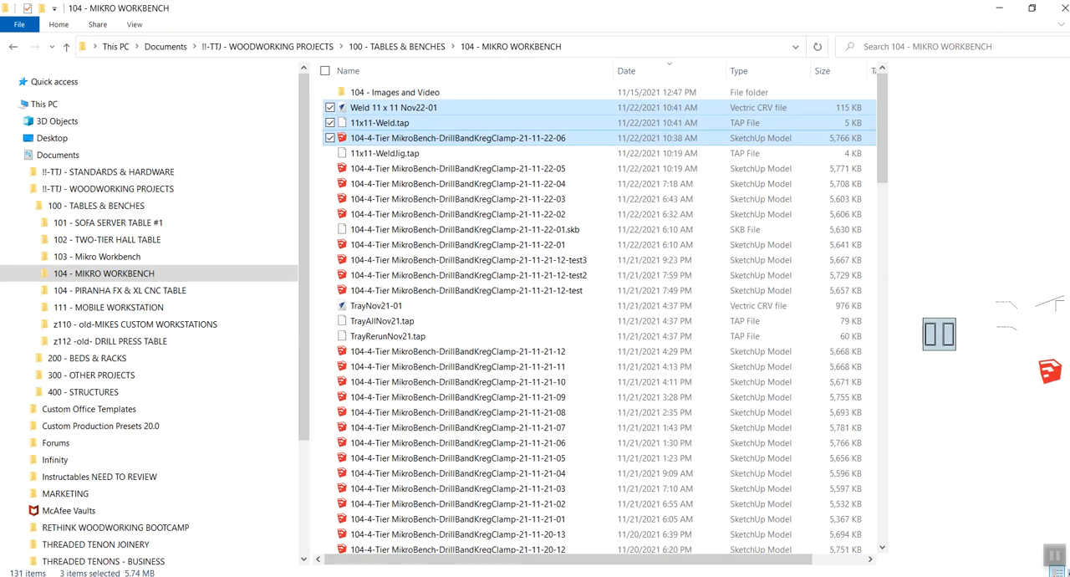
pyautogui.click(898, 576)
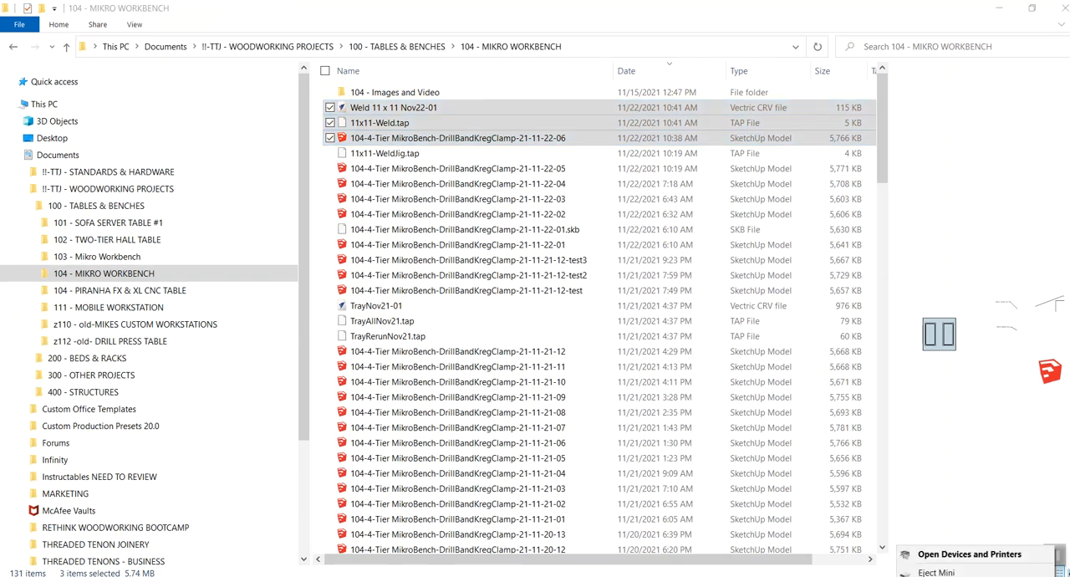
pyautogui.click(931, 574)
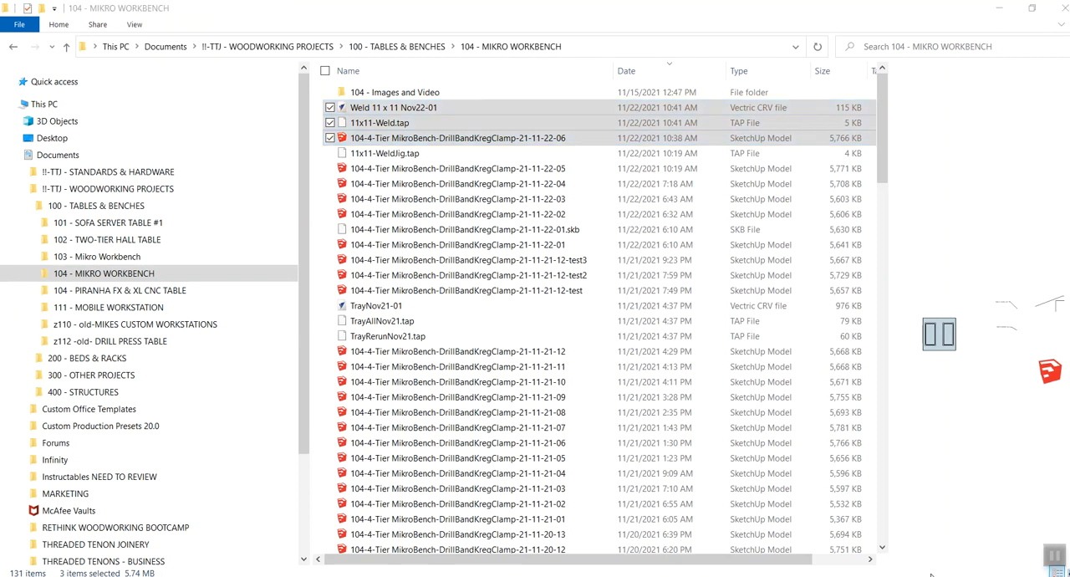